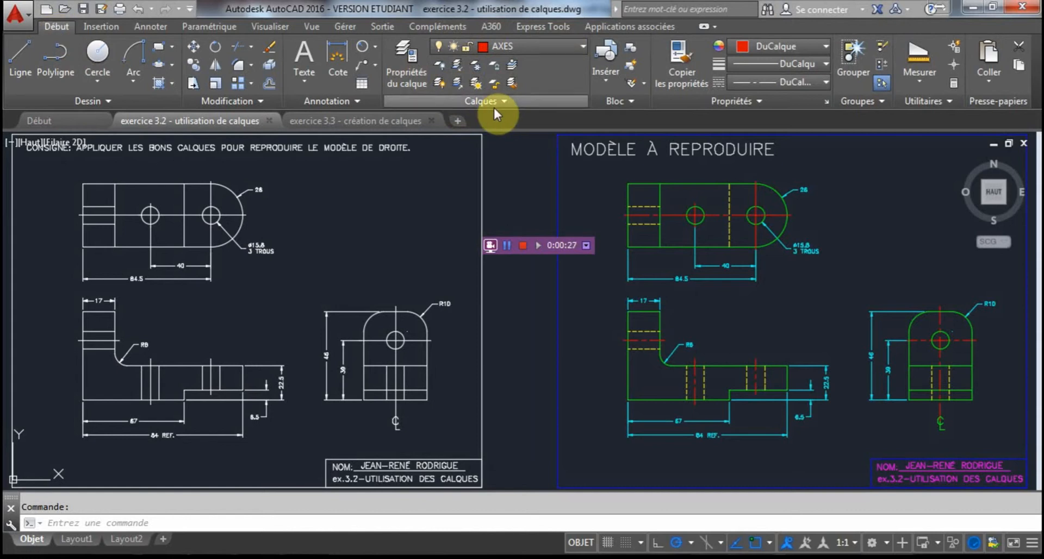
- Review the colour and linetype of each layer in the layer properties manager against the lines, dimensions and text of the reference model
click(407, 65)
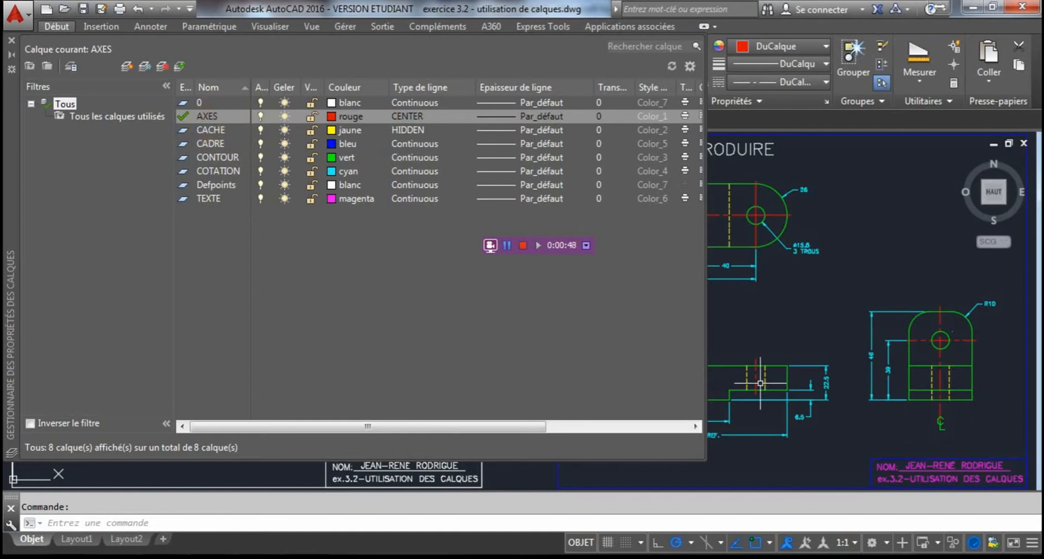
scroll(750, 373, up, 4)
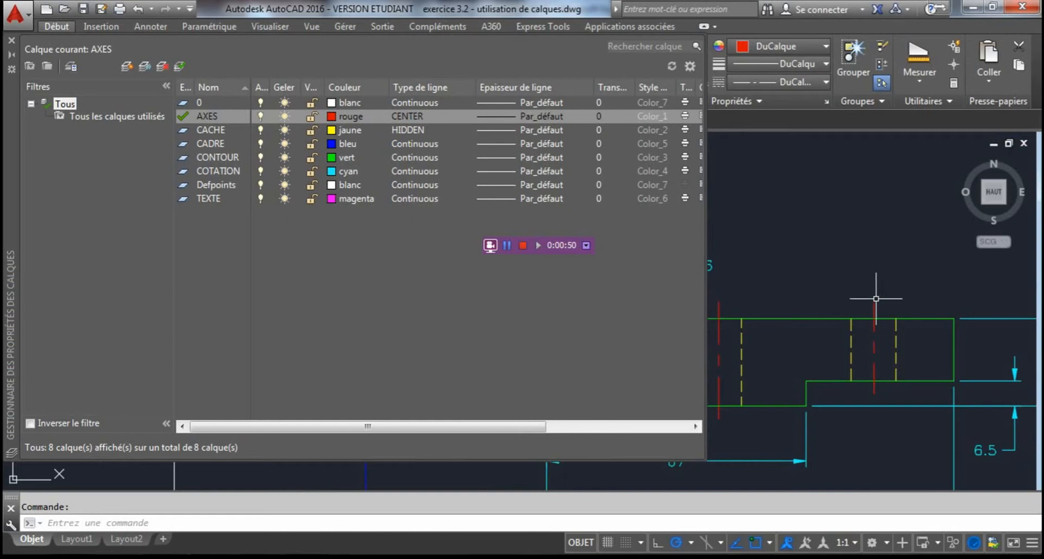
scroll(854, 357, down, 3)
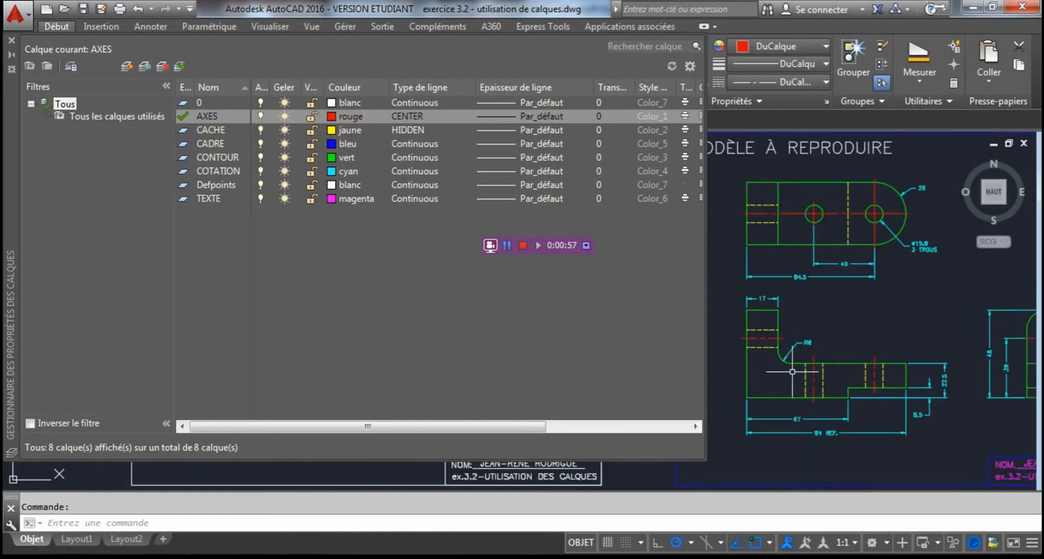
scroll(815, 359, up, 4)
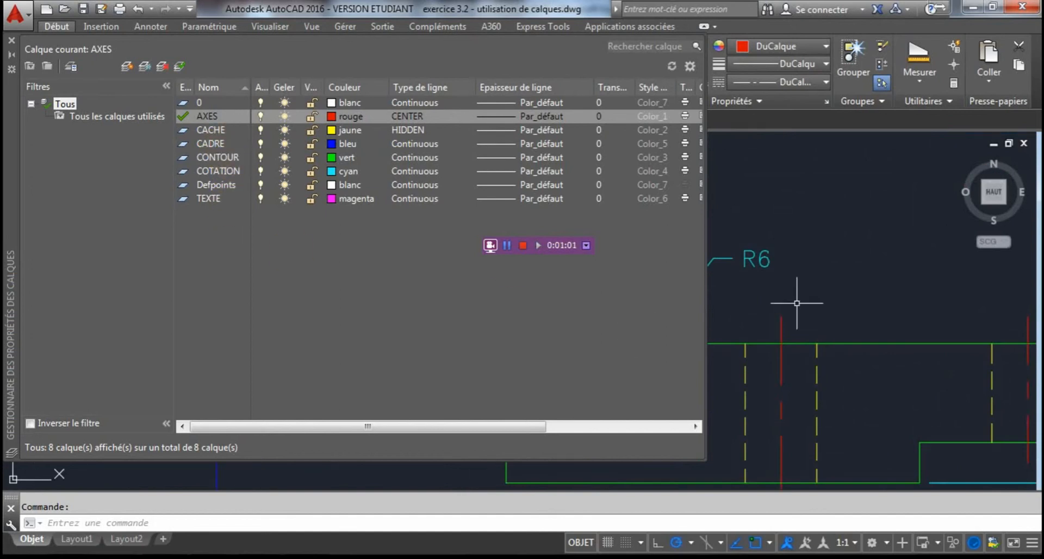
scroll(796, 303, down, 4)
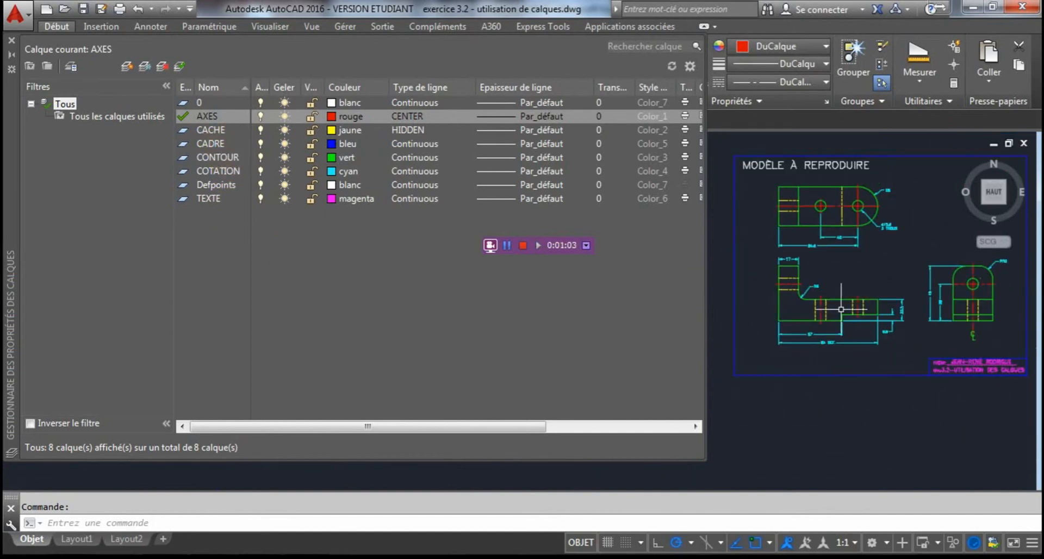
scroll(841, 309, up, 2)
scroll(811, 354, down, 3)
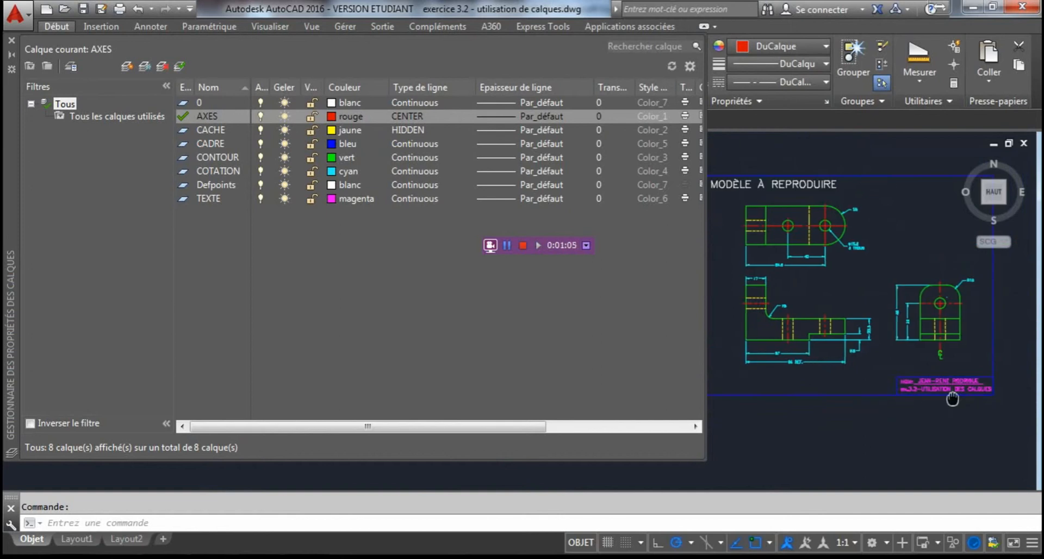
scroll(950, 396, down, 2)
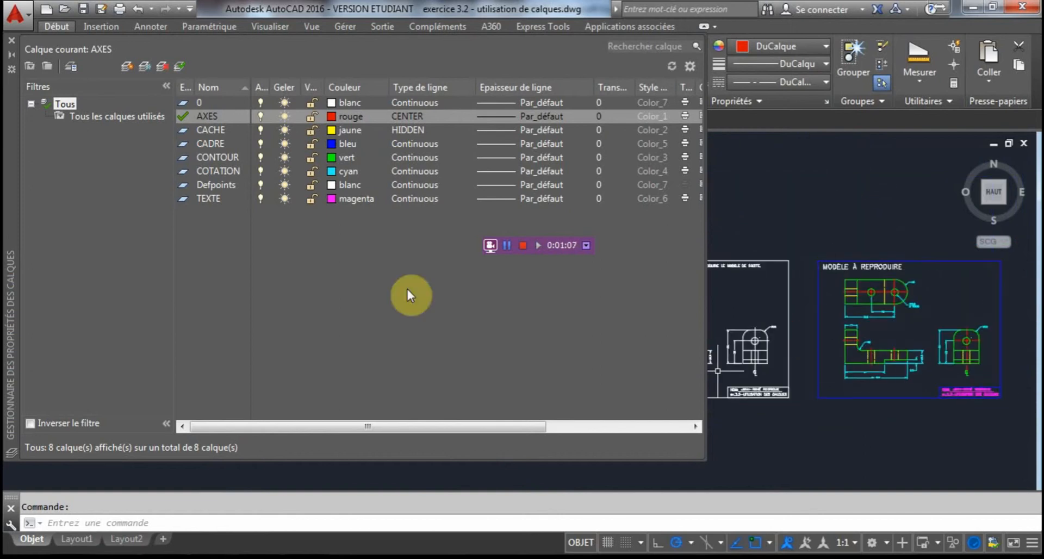
scroll(894, 319, up, 5)
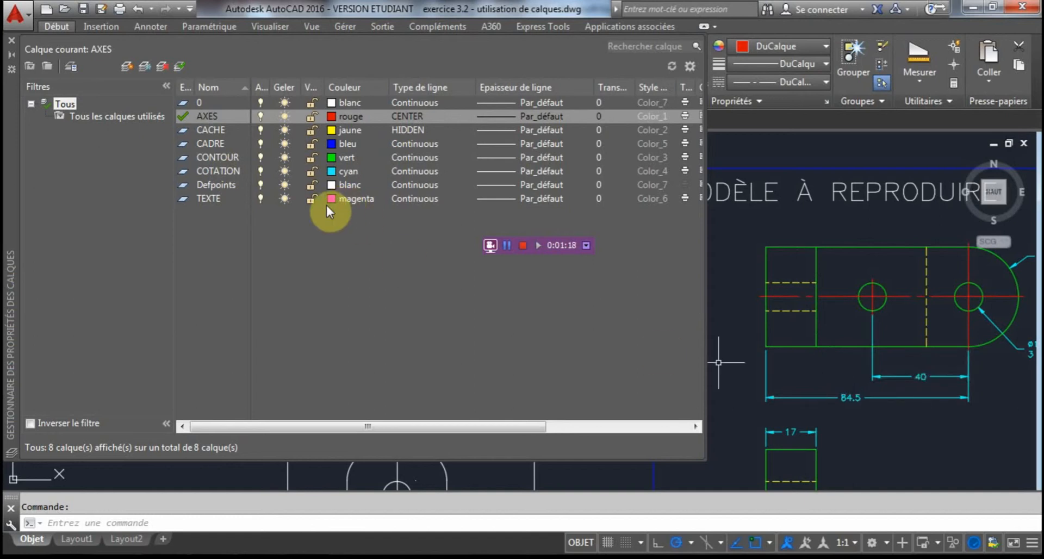
scroll(917, 325, down, 2)
middle_drag(923, 384, 736, 265)
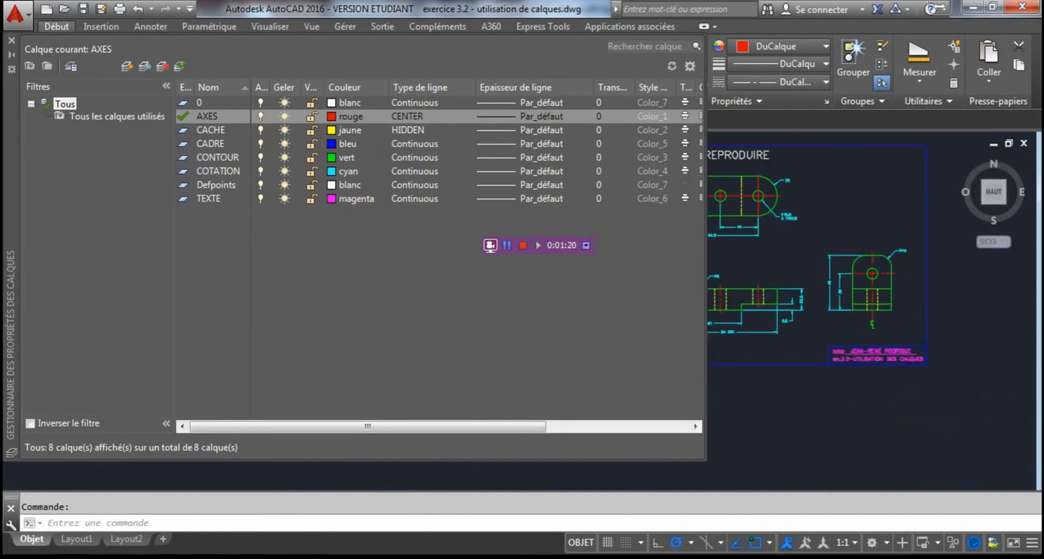
scroll(861, 350, up, 4)
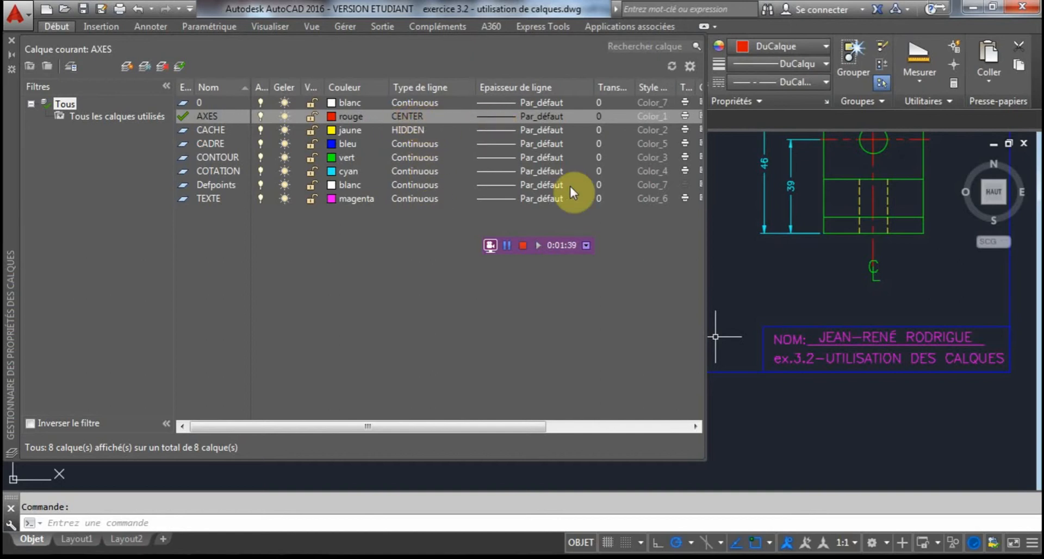
scroll(897, 209, up, 2)
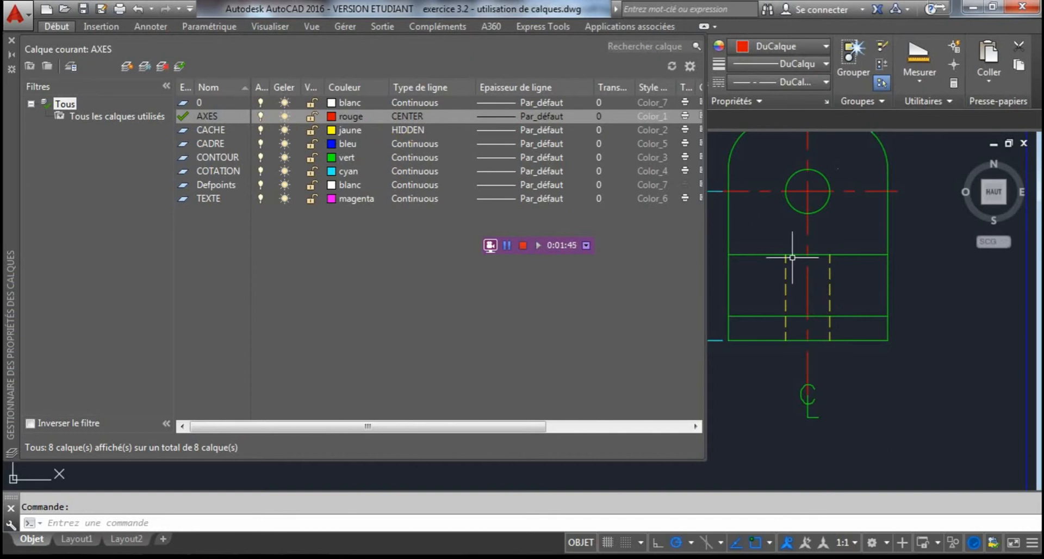
click(9, 39)
- Assign all dimensions and leader notes of the white drawing's top view and front view to the COTATION layer
scroll(432, 269, down, 2)
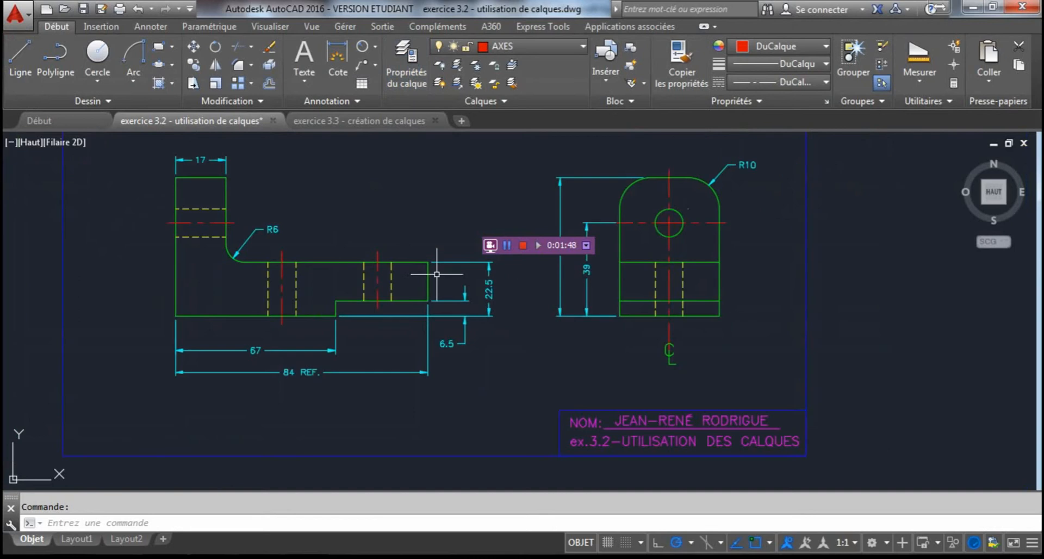
middle_drag(392, 239, 533, 275)
scroll(533, 275, down, 1)
middle_drag(430, 291, 760, 333)
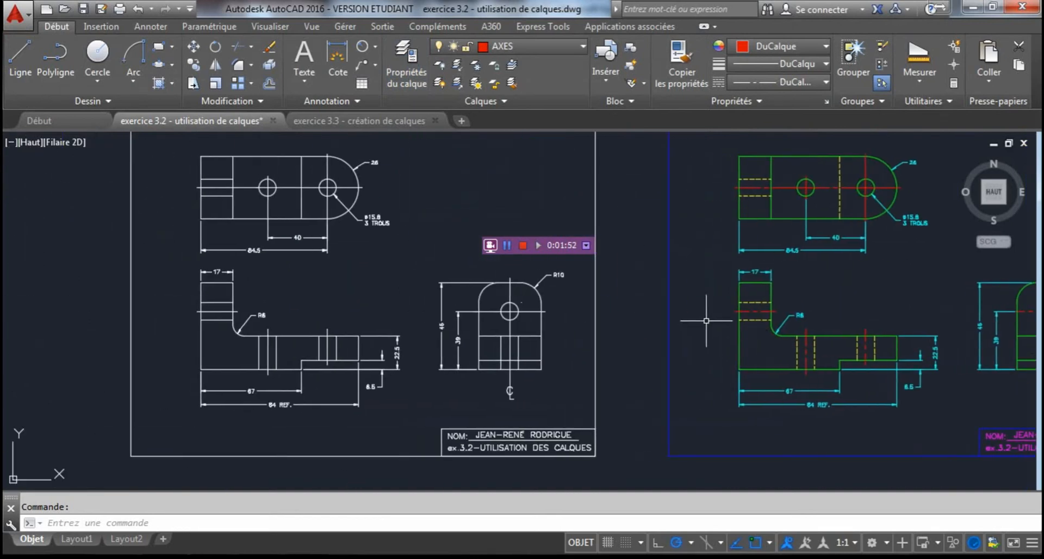
middle_drag(290, 186, 378, 216)
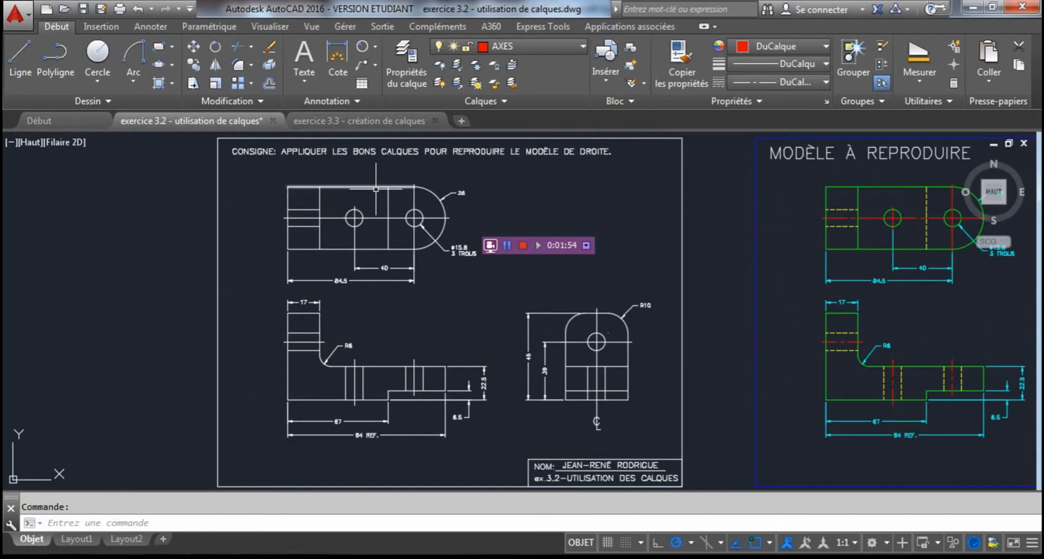
middle_drag(397, 274, 344, 266)
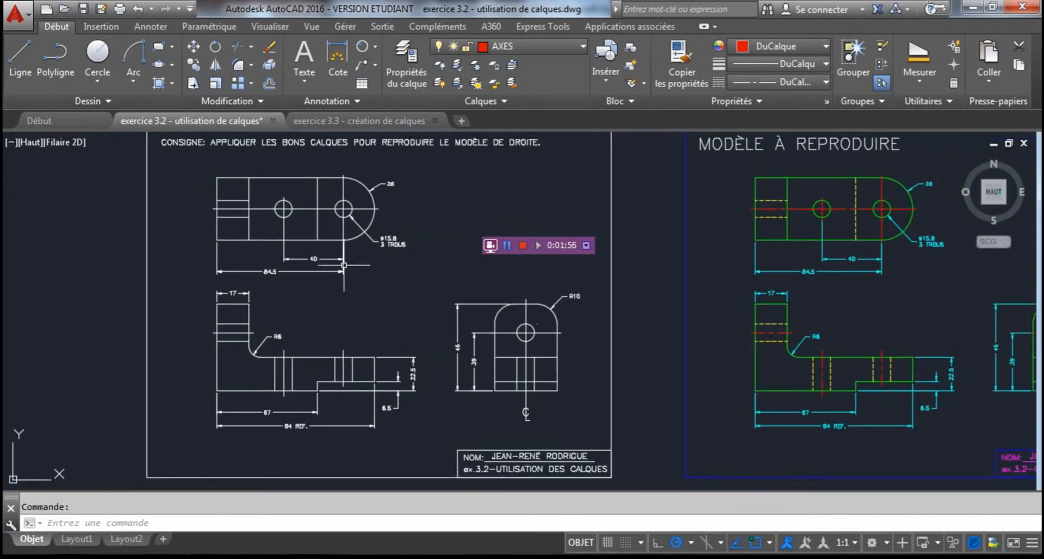
click(330, 281)
click(296, 236)
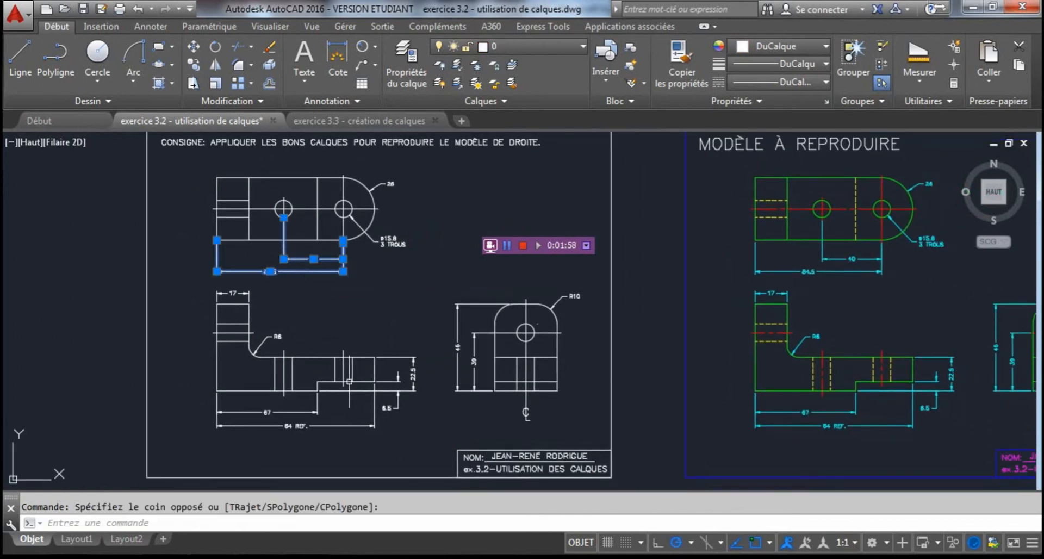
click(351, 439)
click(283, 407)
click(417, 418)
click(410, 401)
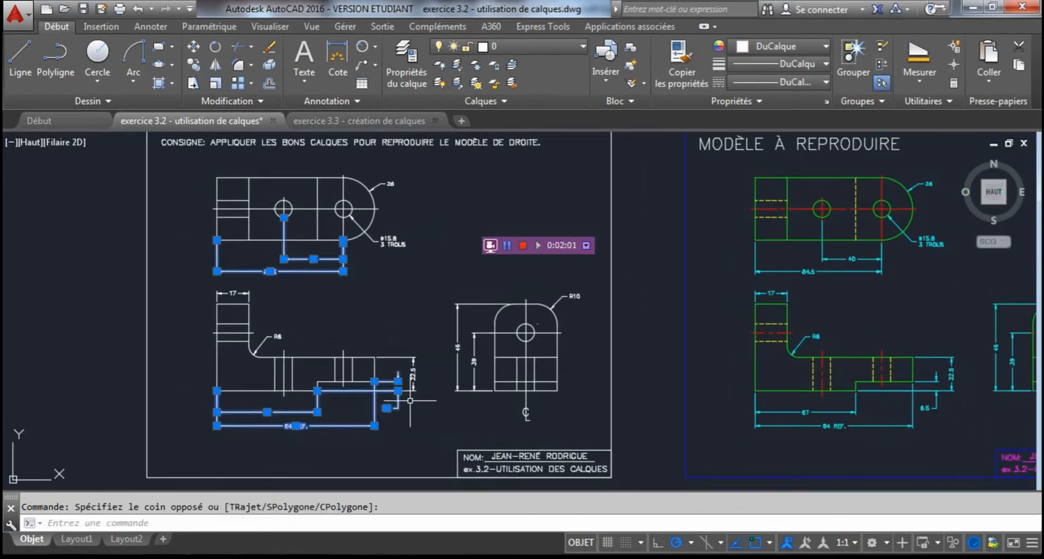
click(418, 394)
click(408, 354)
click(277, 336)
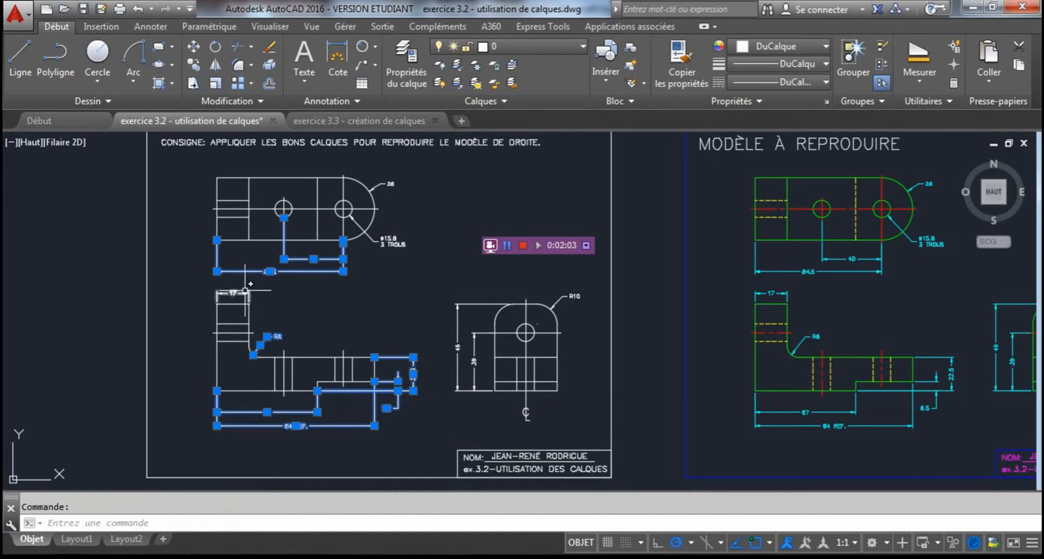
click(244, 290)
click(394, 275)
click(384, 240)
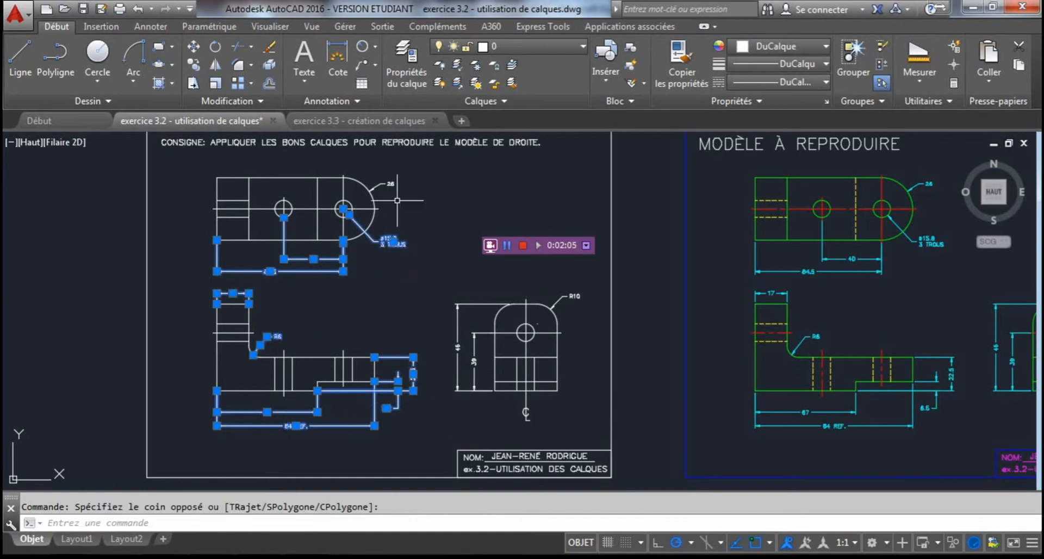
click(393, 186)
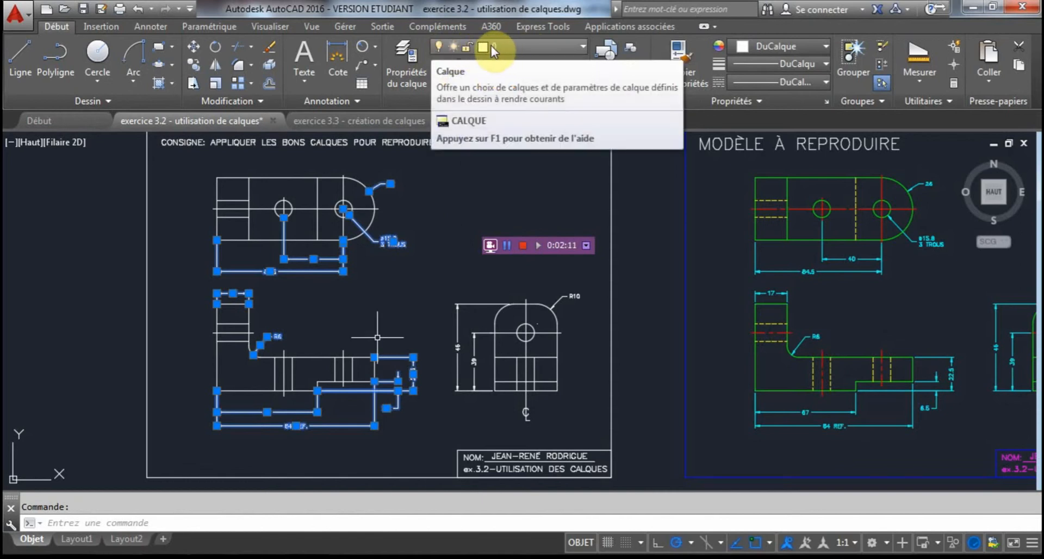
click(584, 46)
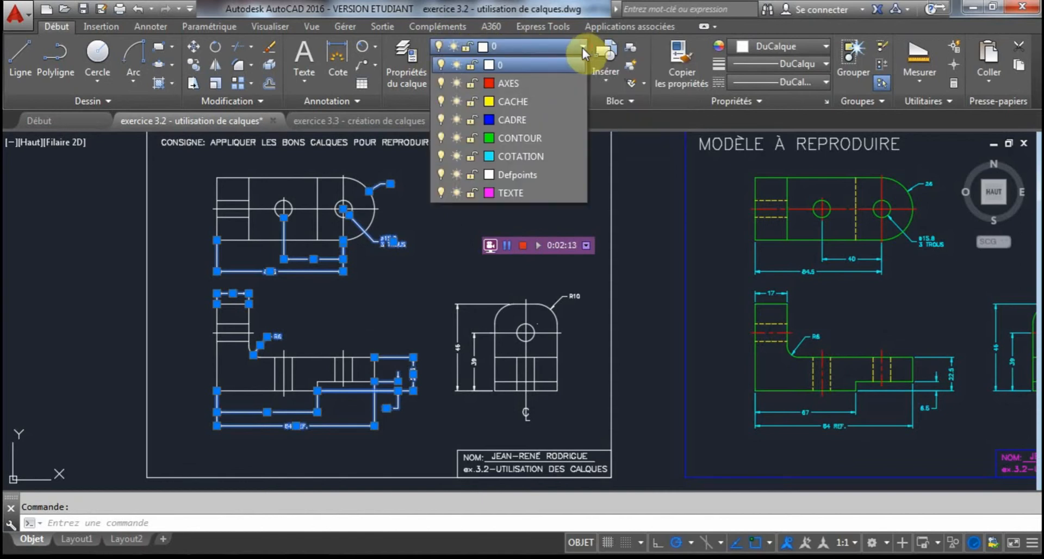
click(529, 156)
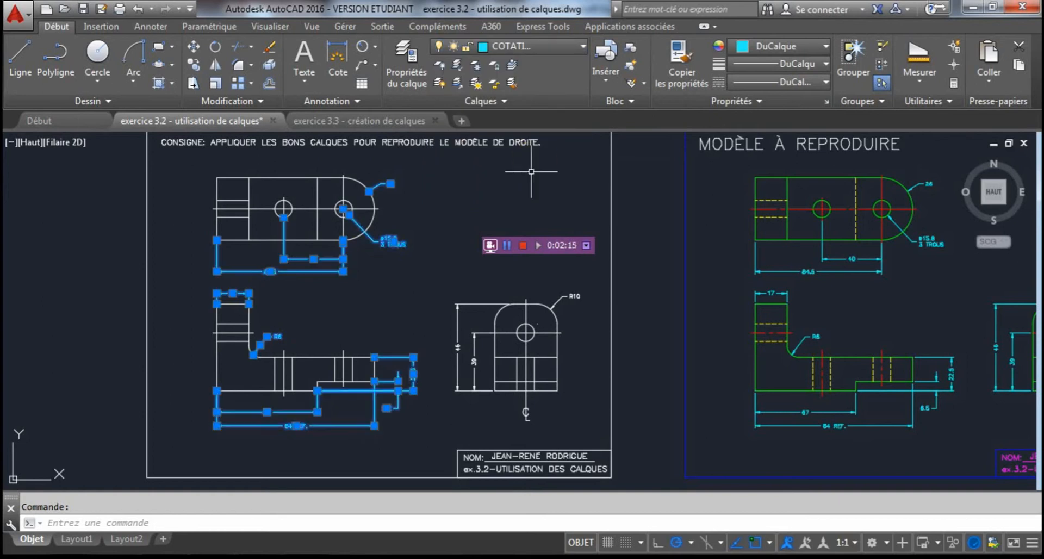
key(Escape)
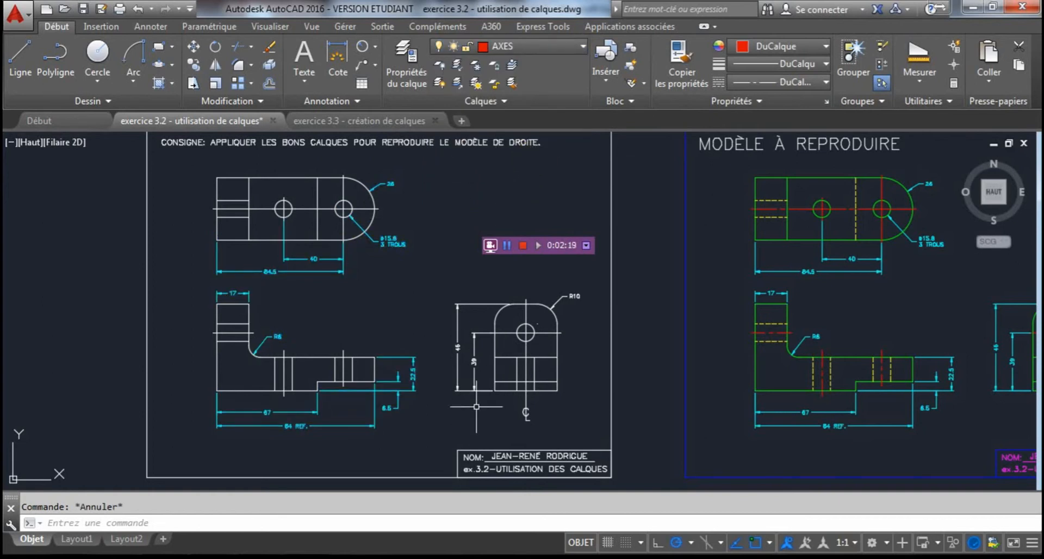
- Assign the two vertical dimensions and the R10 radius dimension of the white side view to the COTATION layer
click(476, 407)
click(454, 327)
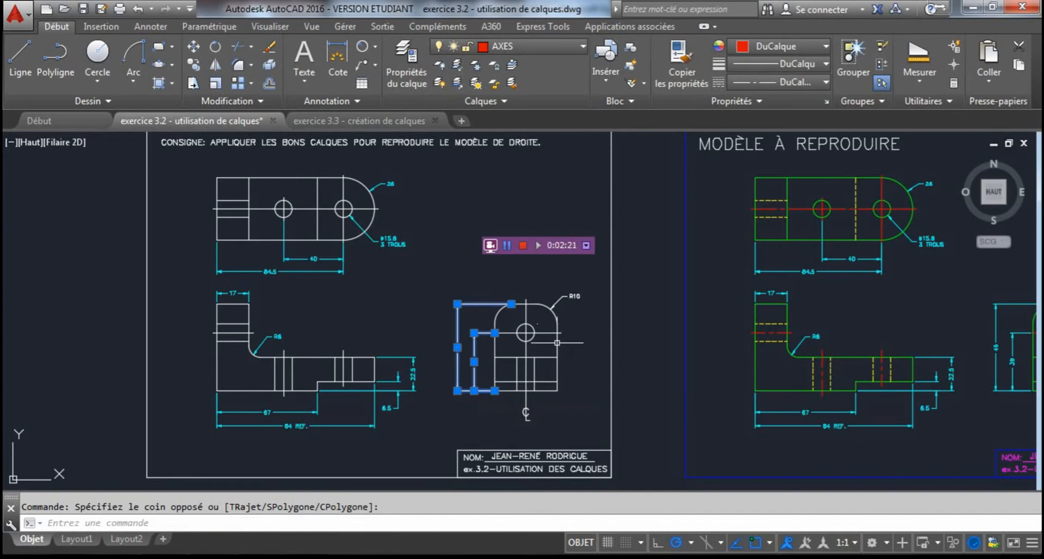
click(568, 300)
middle_drag(523, 345, 470, 344)
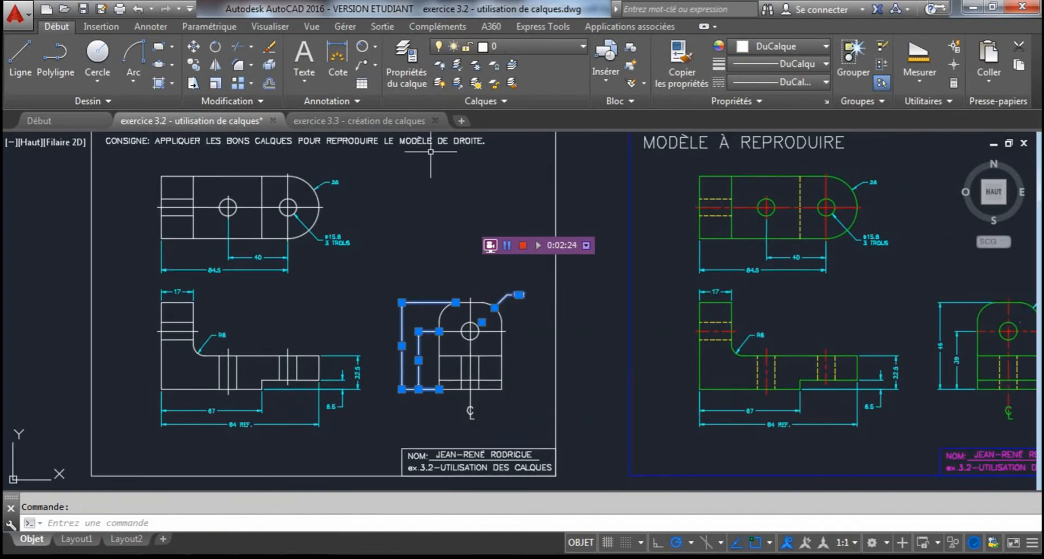
click(478, 47)
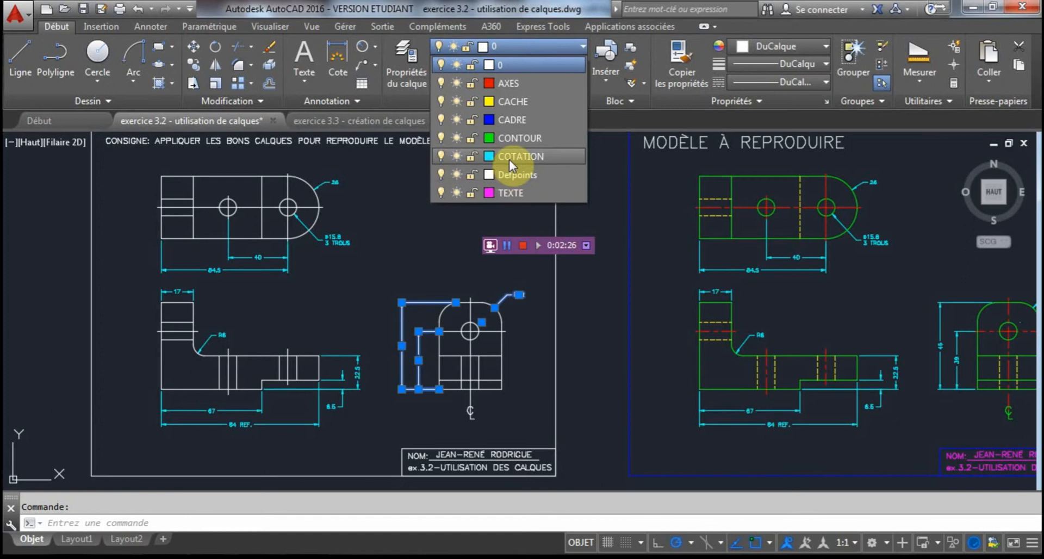
click(510, 157)
key(Escape)
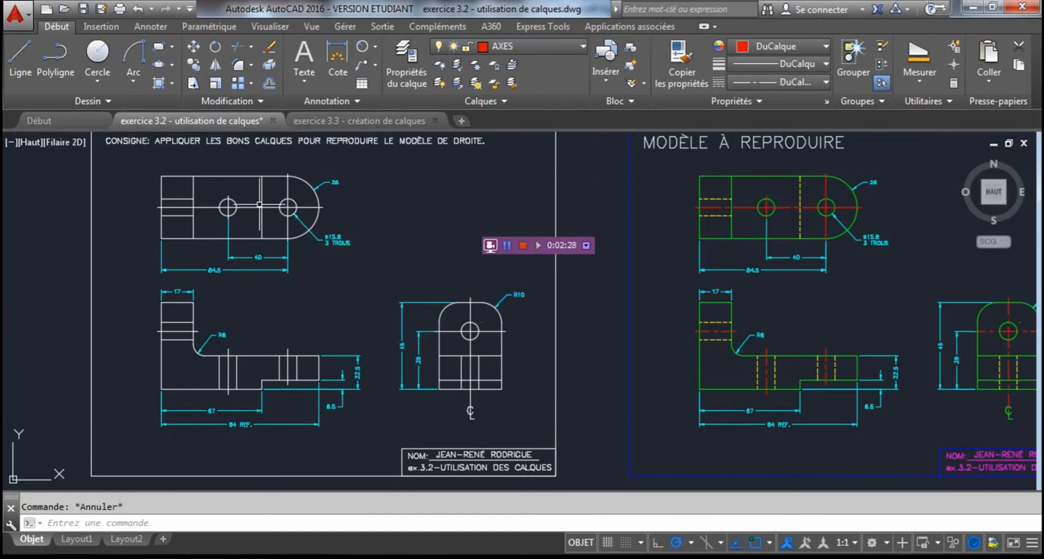
- Assign the top view's outer outline, rounded end, two inner vertical edges and two hole circles to the CONTOUR layer
middle_drag(201, 208, 260, 239)
scroll(260, 238, up, 2)
click(237, 205)
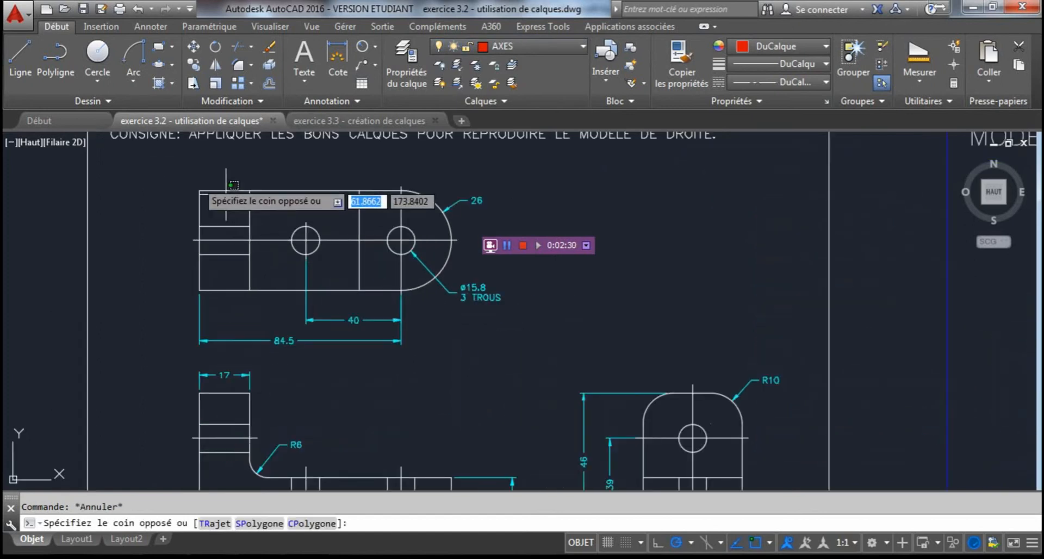
click(196, 180)
click(260, 280)
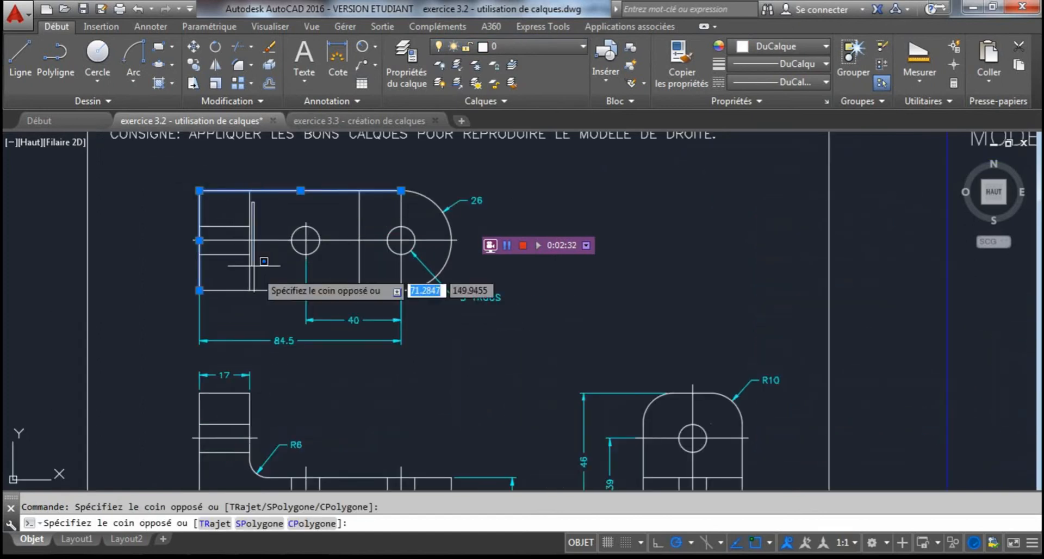
click(243, 183)
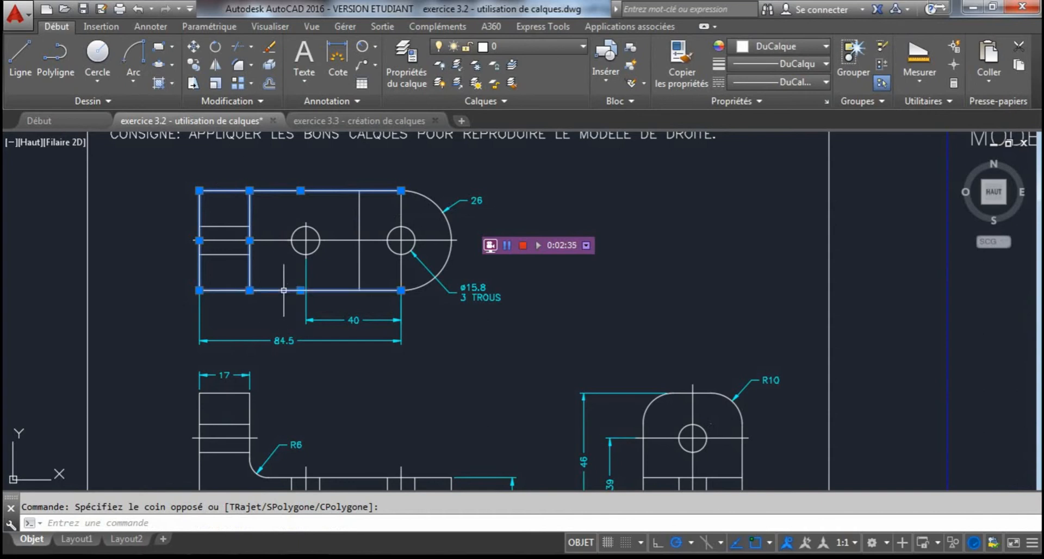
click(291, 272)
click(294, 250)
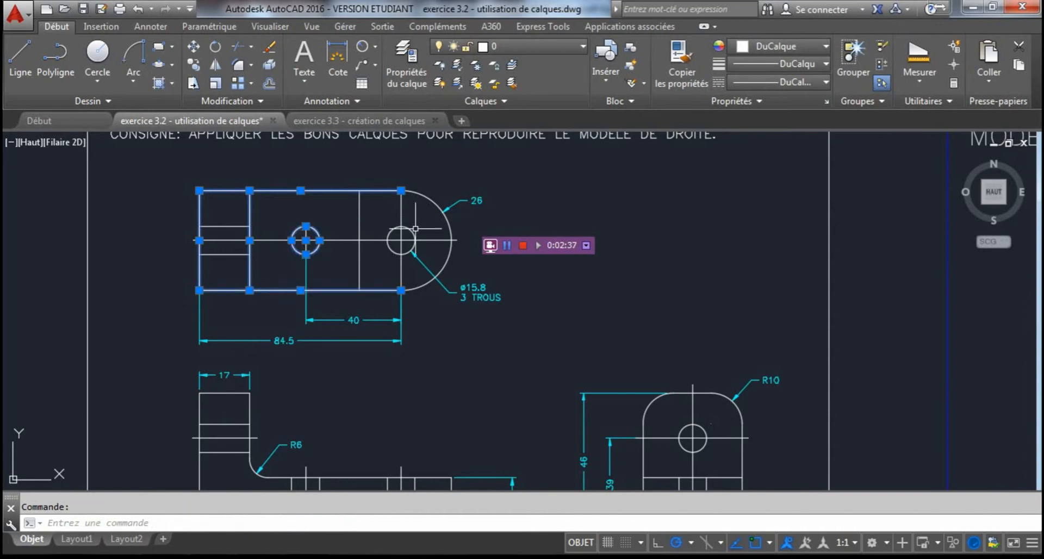
click(402, 227)
click(360, 224)
click(435, 205)
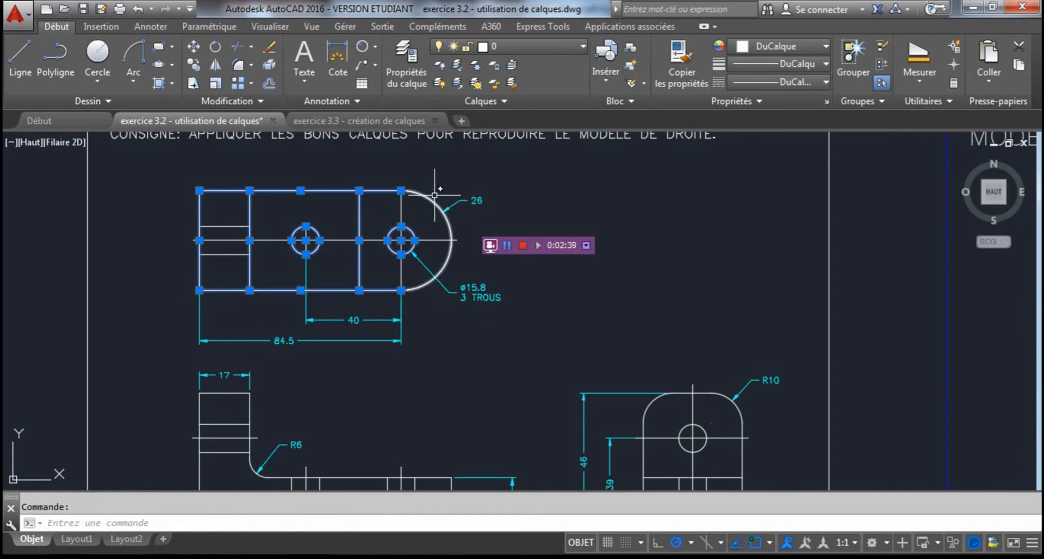
click(521, 44)
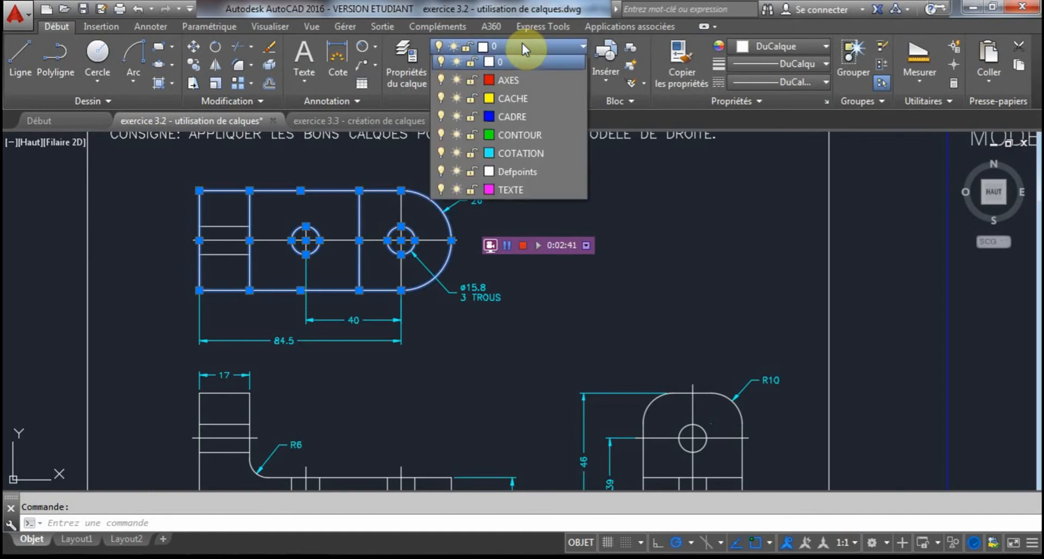
click(527, 139)
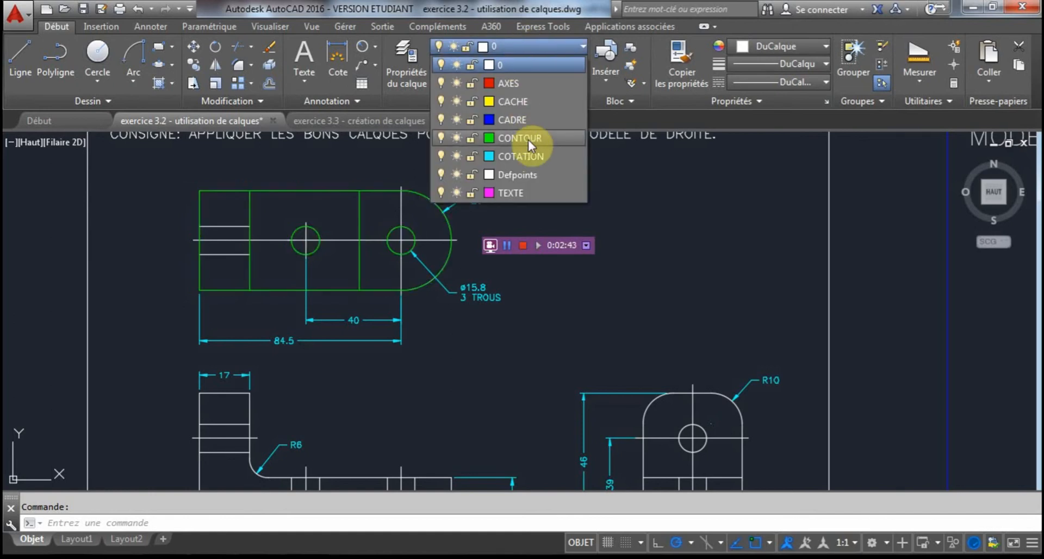
click(527, 140)
key(Escape)
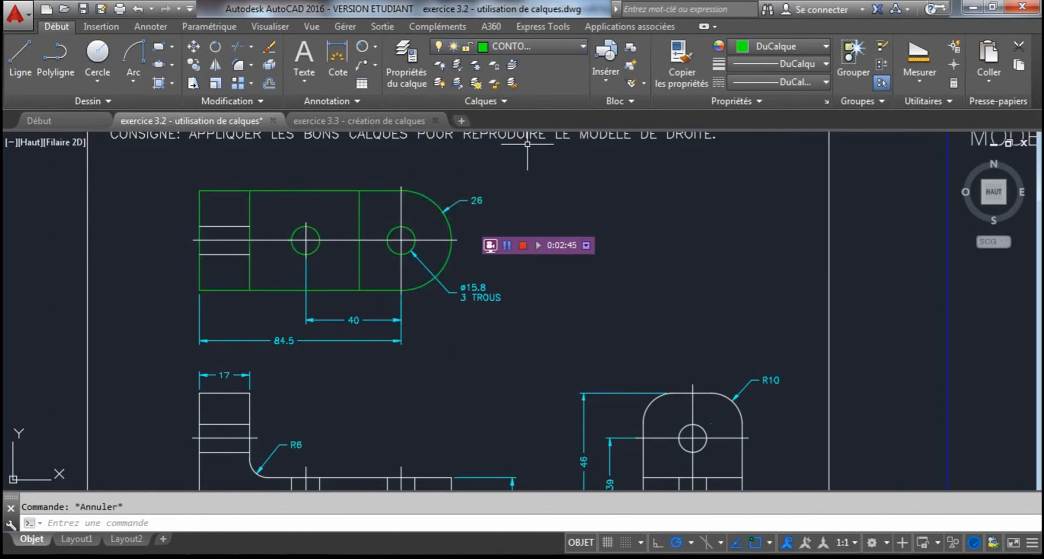
- Assign the top view's two hole centre marks and the centreline segment from the outer straight edge to the first hole to the AXES layer
middle_drag(579, 260, 559, 286)
scroll(281, 257, up, 2)
click(285, 247)
click(274, 261)
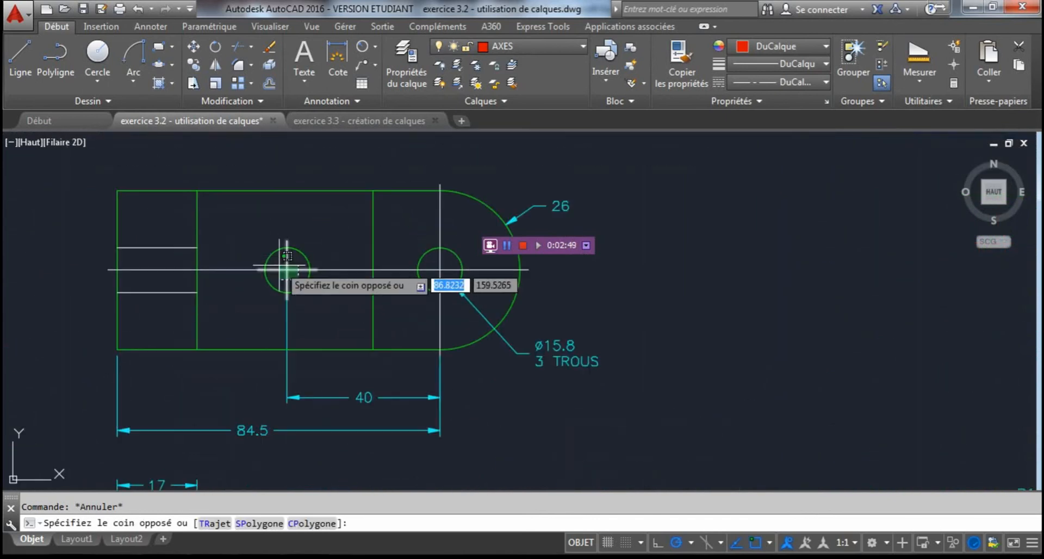
click(232, 276)
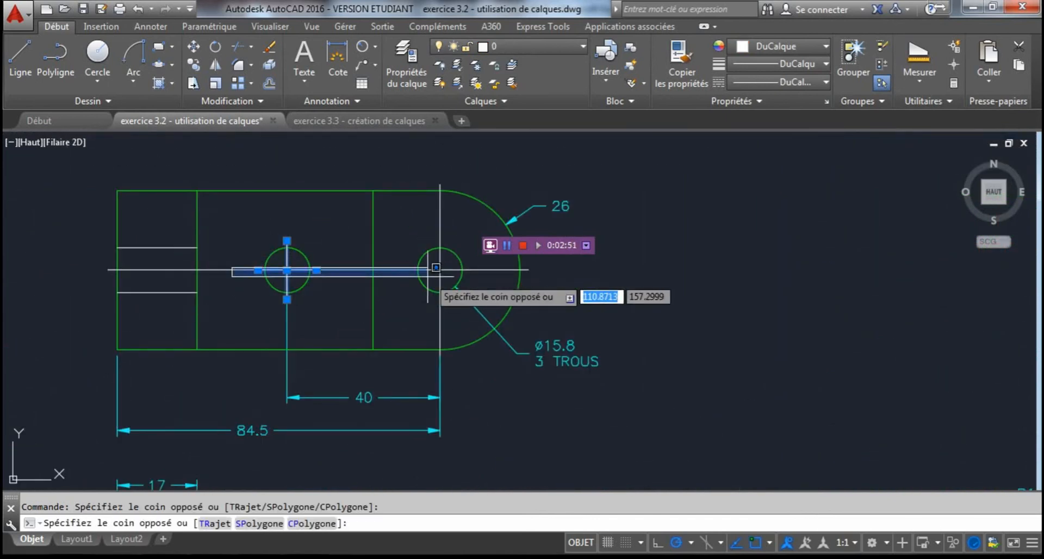
click(228, 267)
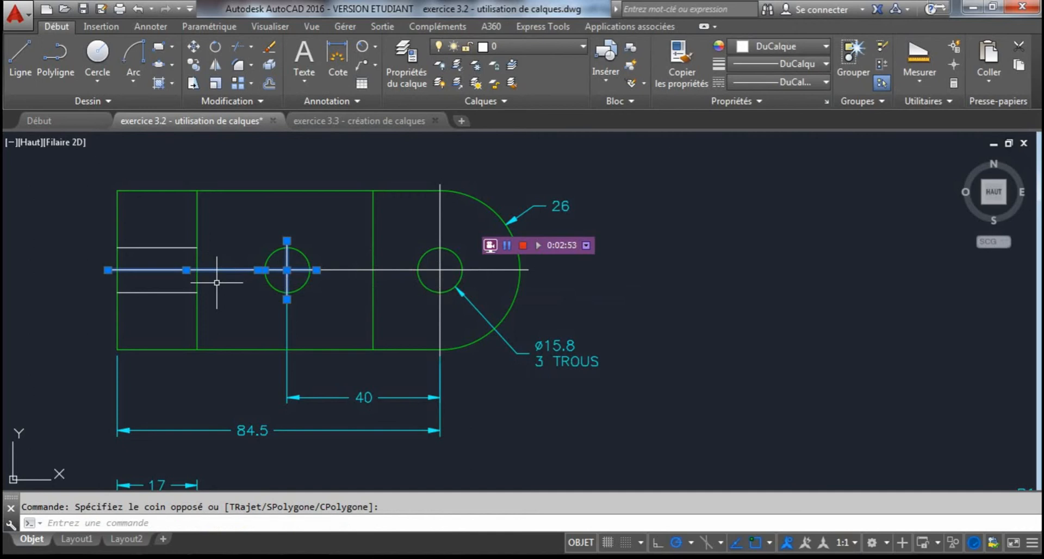
click(451, 278)
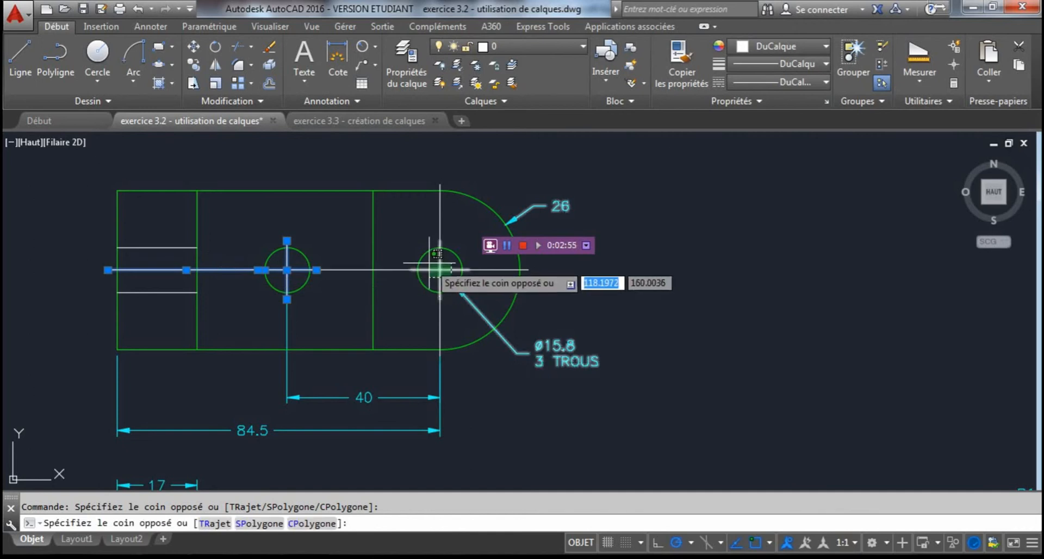
click(429, 263)
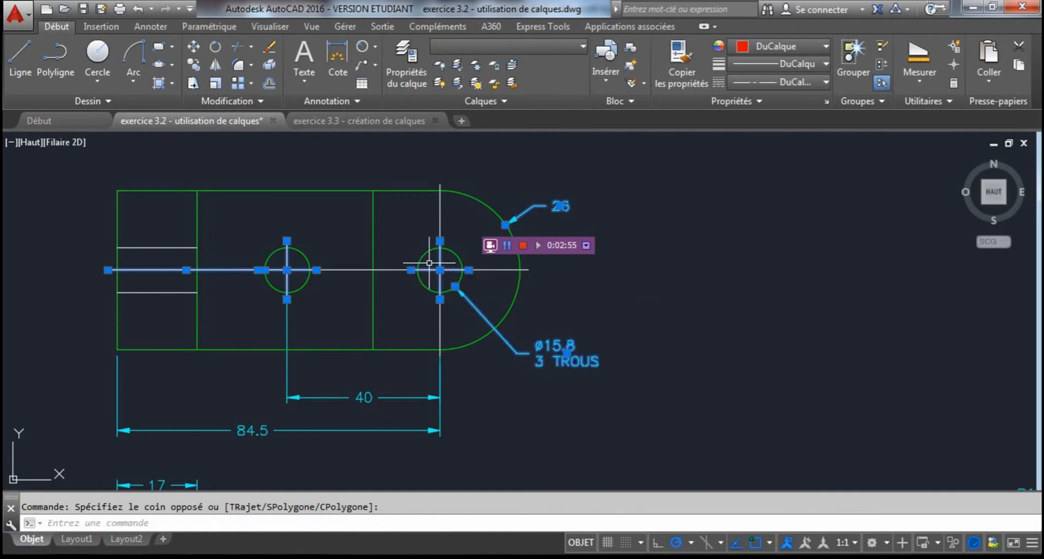
click(476, 44)
click(493, 84)
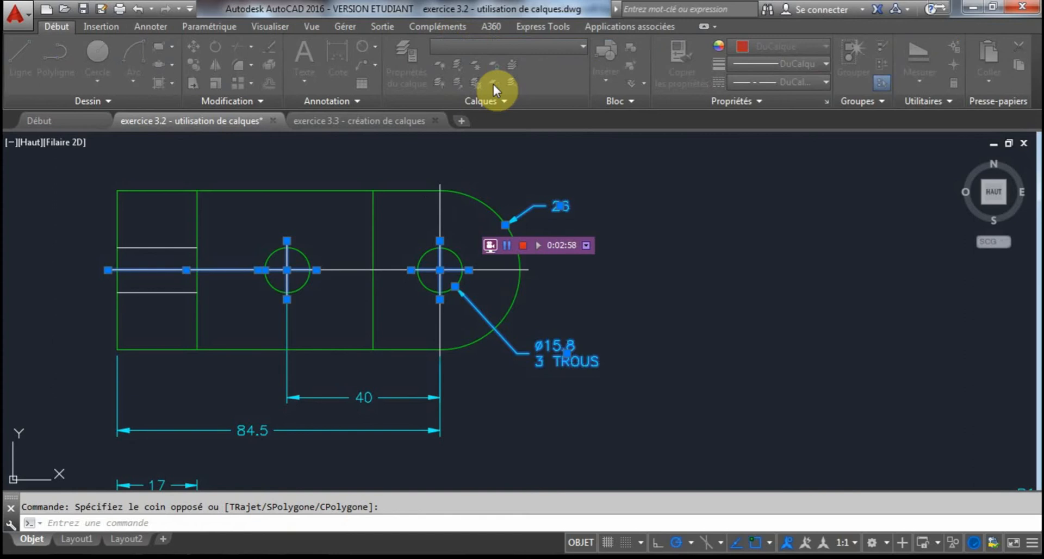
click(725, 379)
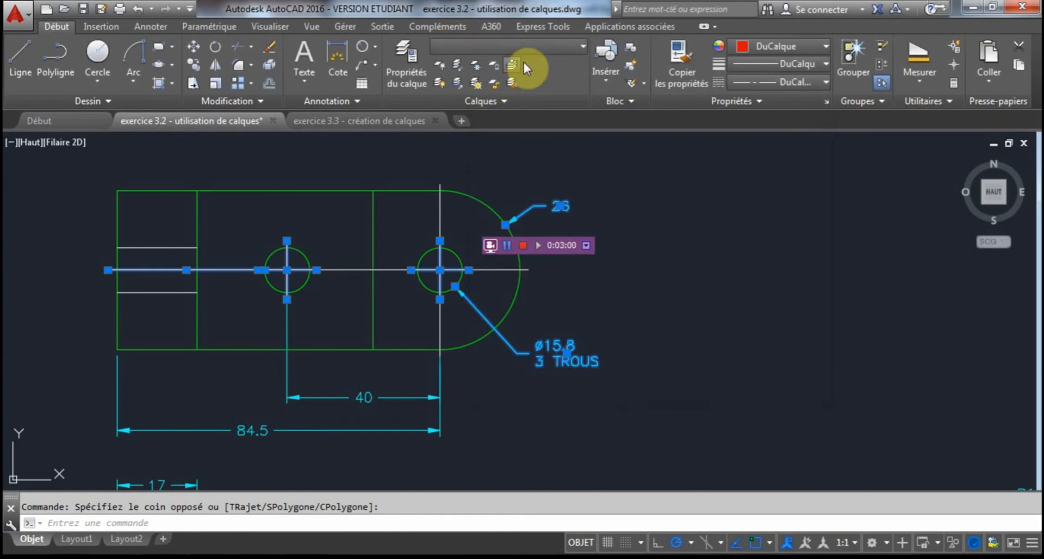
click(560, 44)
click(517, 84)
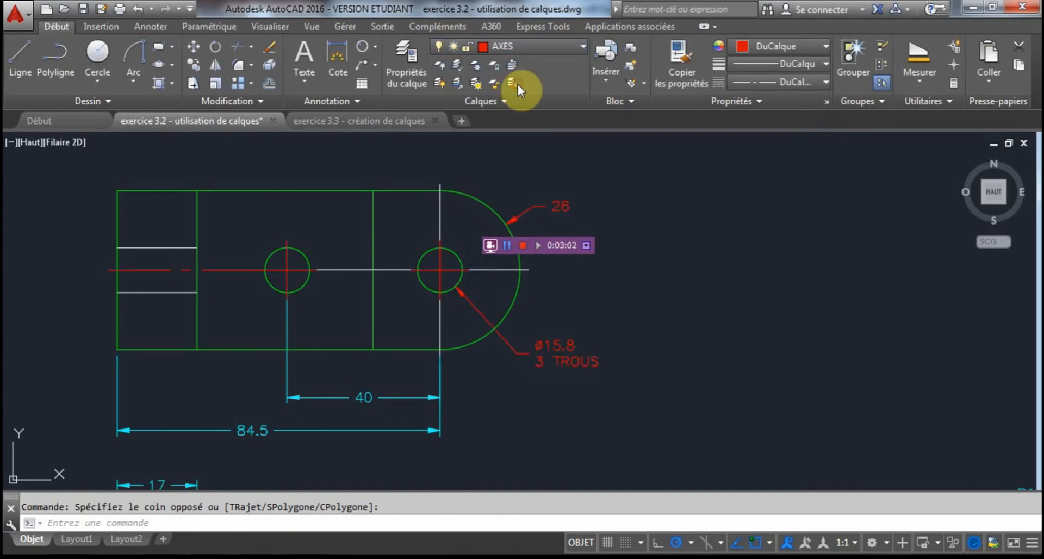
key(Escape)
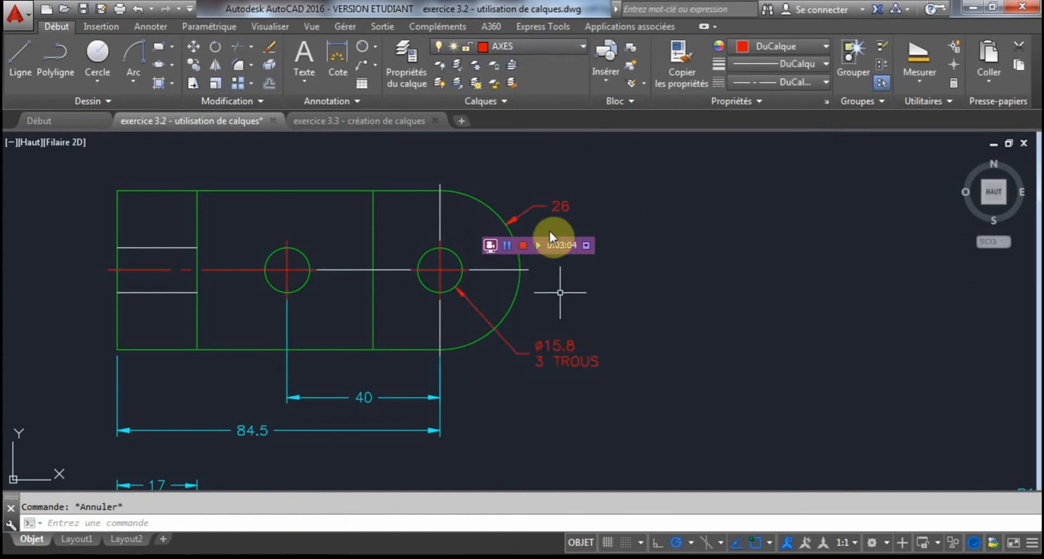
- Assign the top view's 26 radius dimension and the ø15.8 3 TROUS hole note to the COTATION layer
click(560, 205)
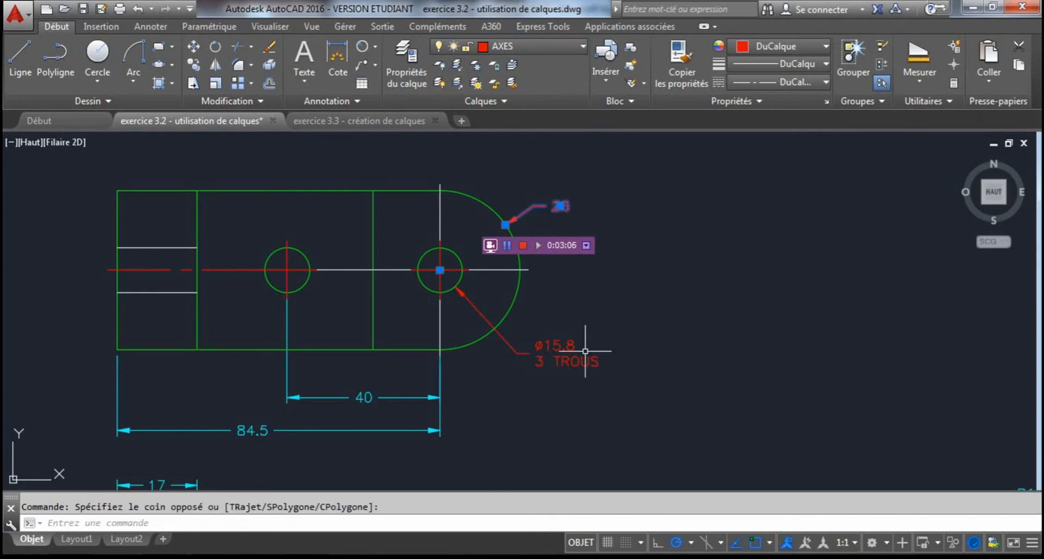
click(553, 343)
click(554, 315)
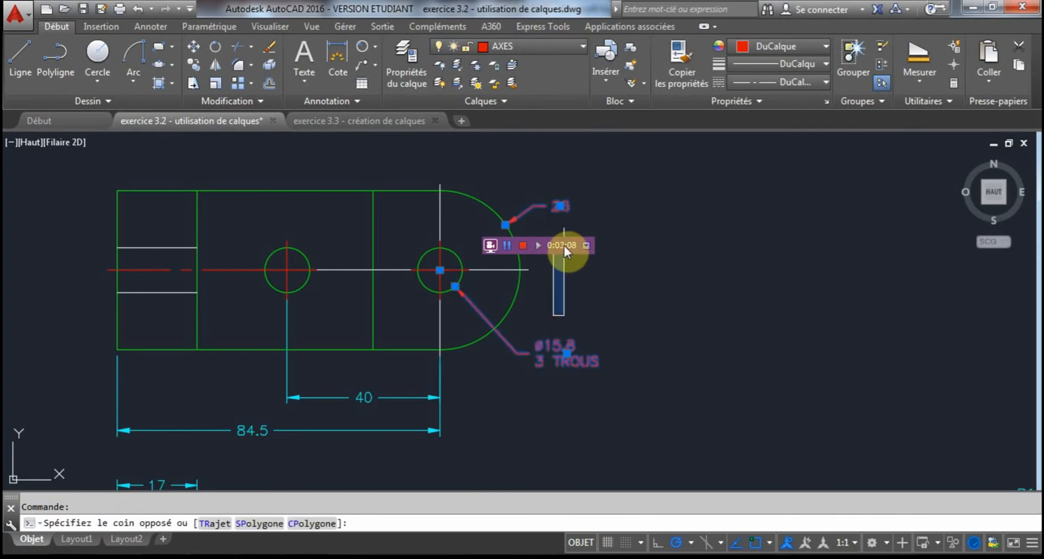
click(558, 273)
click(551, 47)
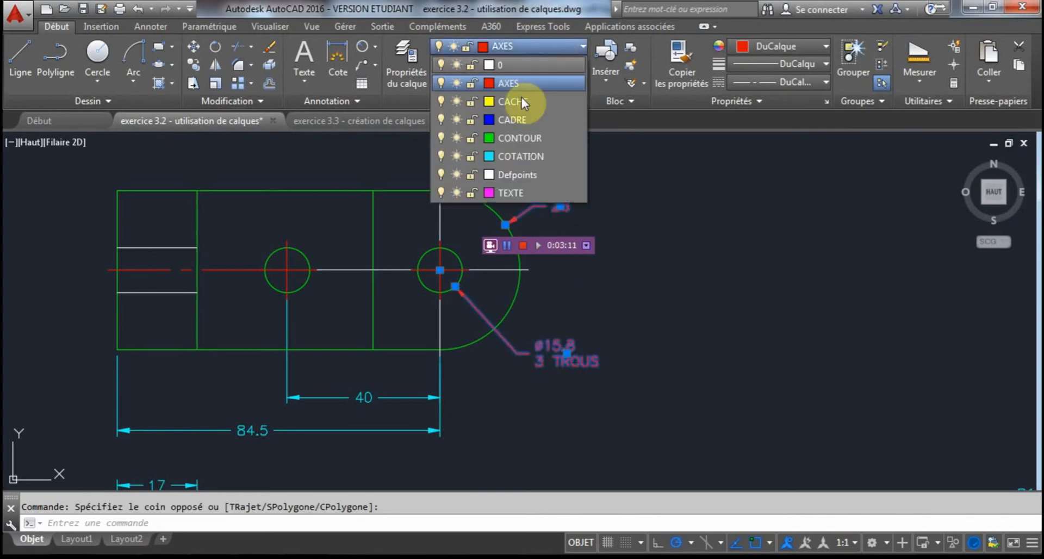
click(526, 155)
key(Escape)
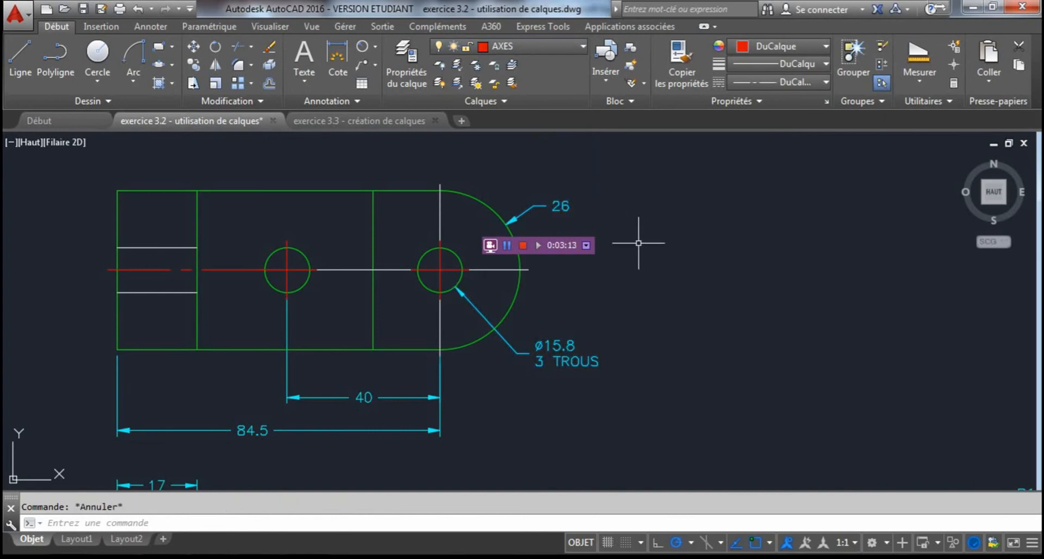
- Assign the hole edge lines to the CACHE layer: the top view's two, the front view's six and the side view's two
scroll(645, 233, down, 4)
mouse_move(634, 238)
middle_down()
mouse_move(547, 354)
mouse_move(505, 369)
middle_up()
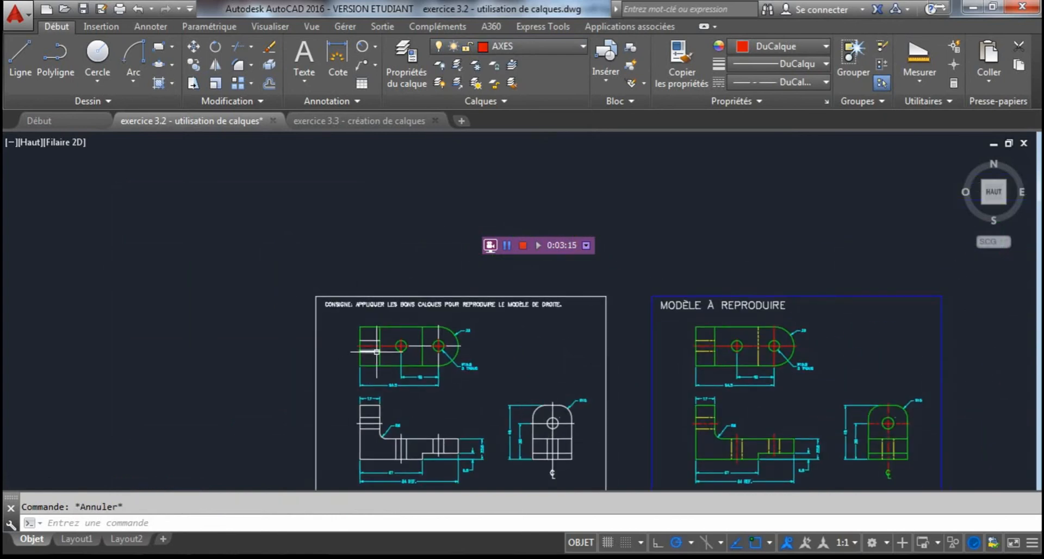
scroll(379, 348, up, 5)
click(349, 319)
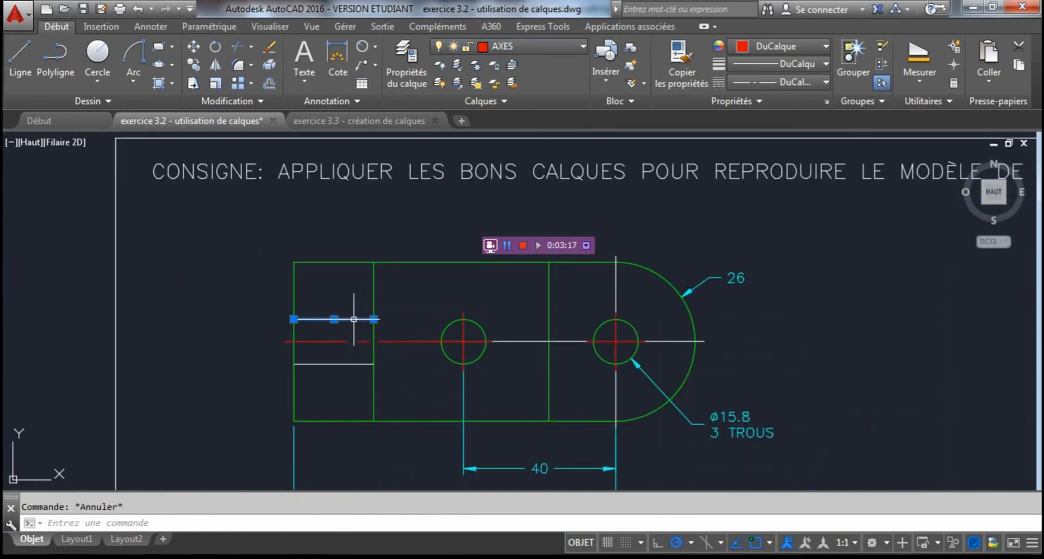
click(350, 364)
scroll(587, 362, down, 2)
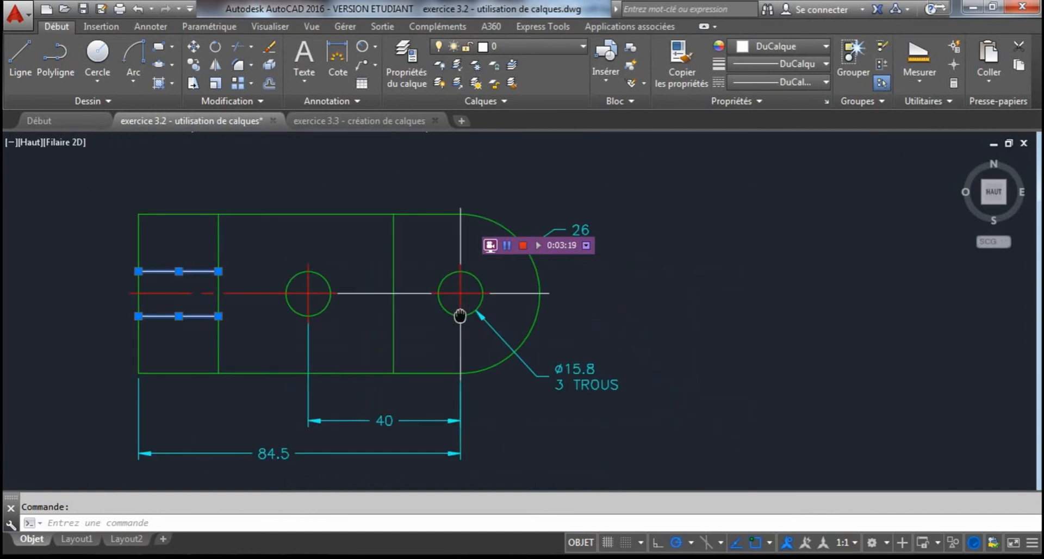
middle_drag(417, 364, 430, 201)
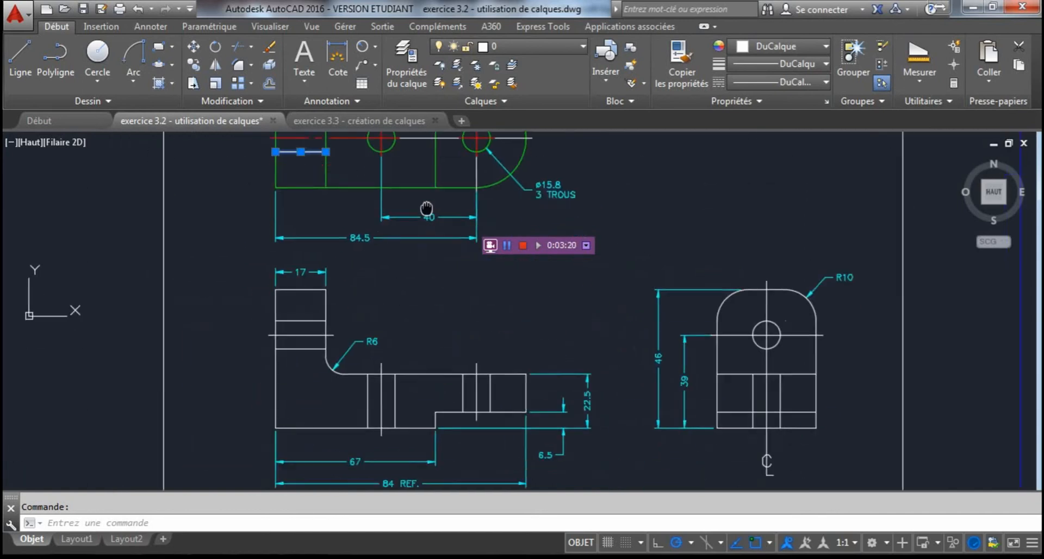
click(298, 316)
click(297, 345)
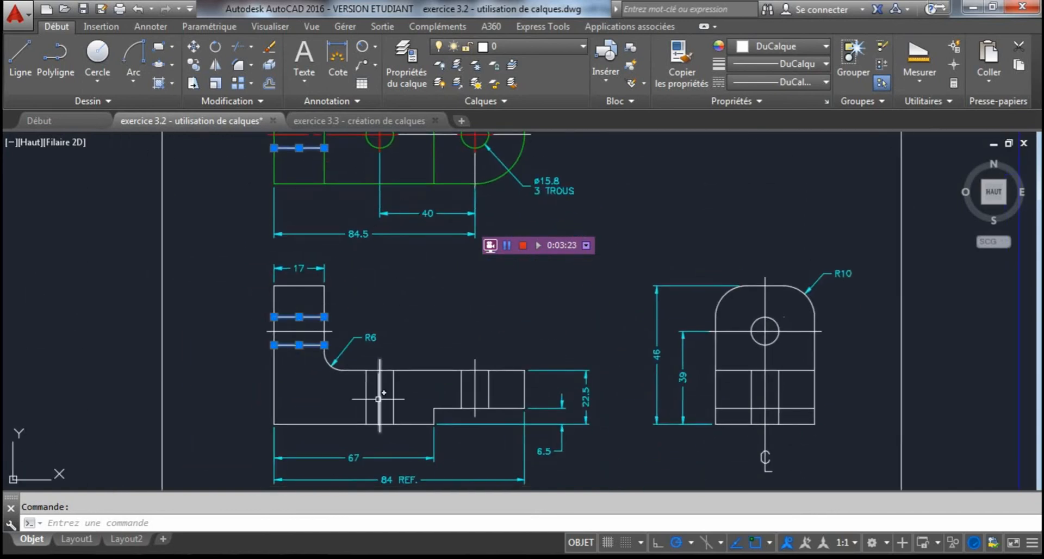
click(366, 397)
click(394, 396)
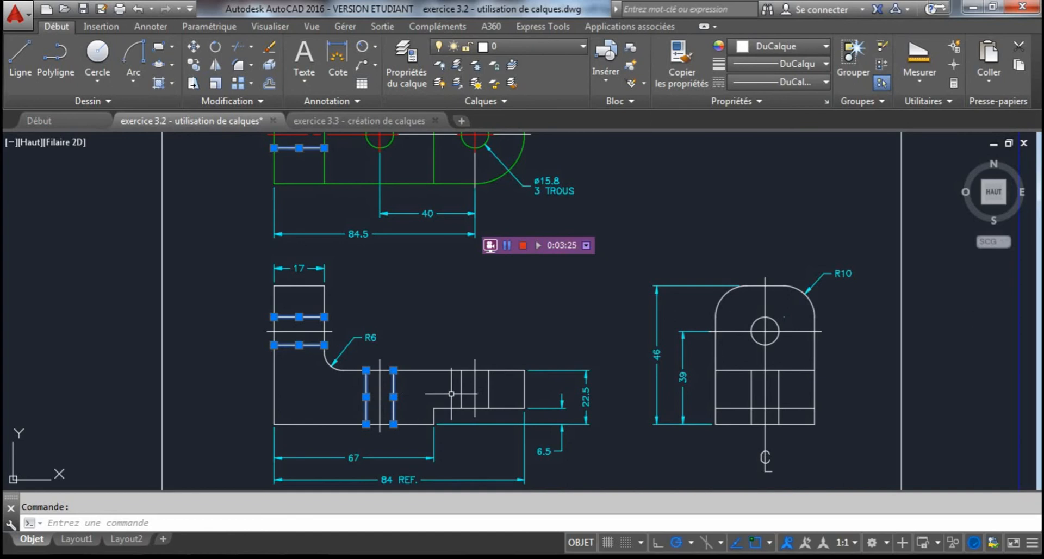
click(461, 389)
click(489, 390)
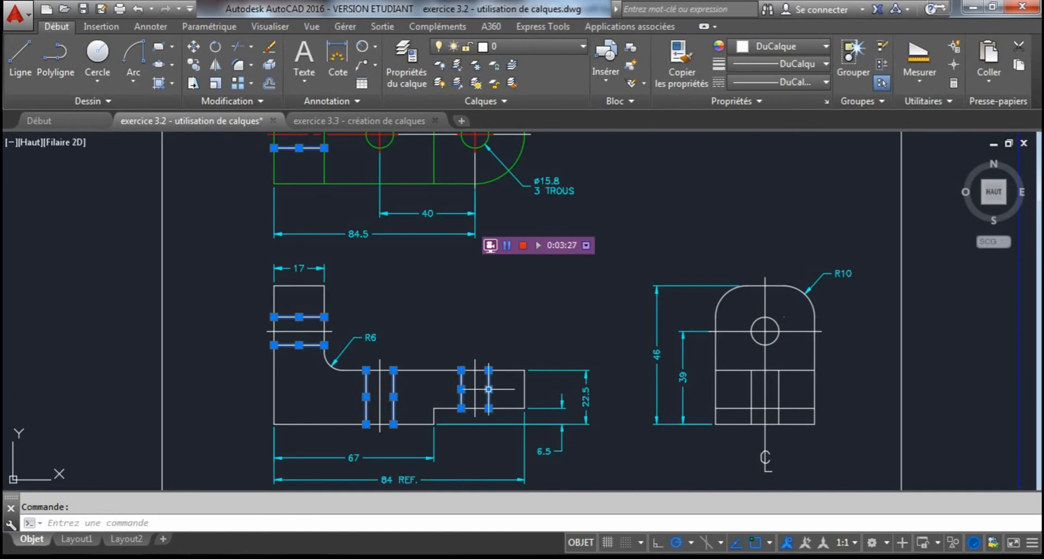
middle_drag(687, 362, 536, 355)
click(601, 379)
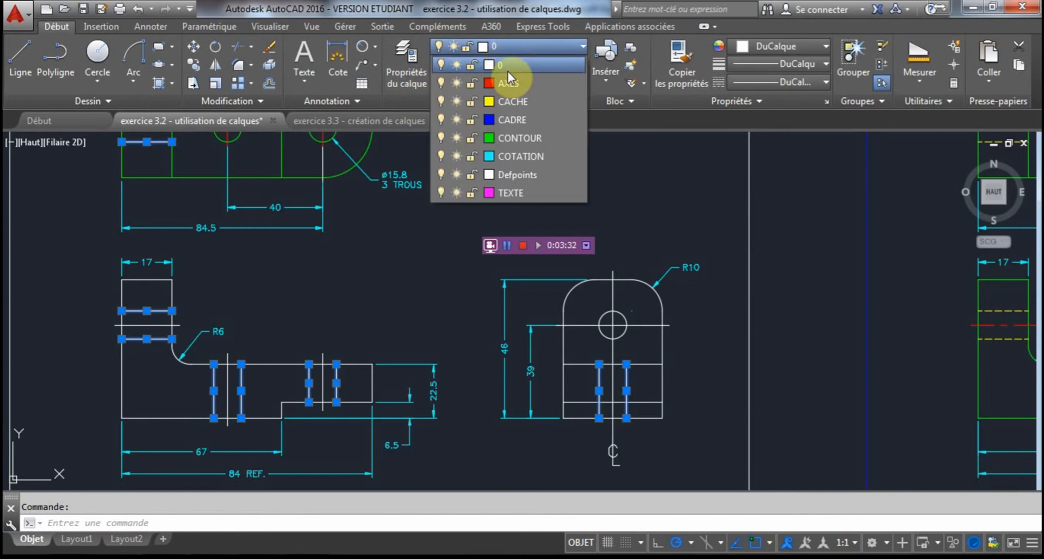
click(516, 100)
key(Escape)
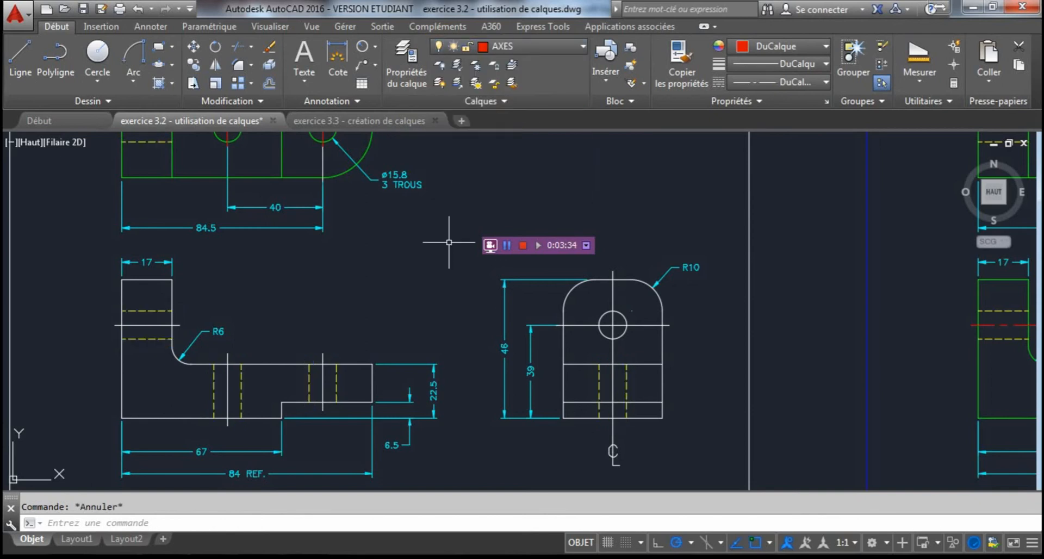
- Compare the white drawing with the reference model and make CACHE the current layer for new objects
scroll(442, 240, down, 2)
middle_drag(408, 252, 391, 289)
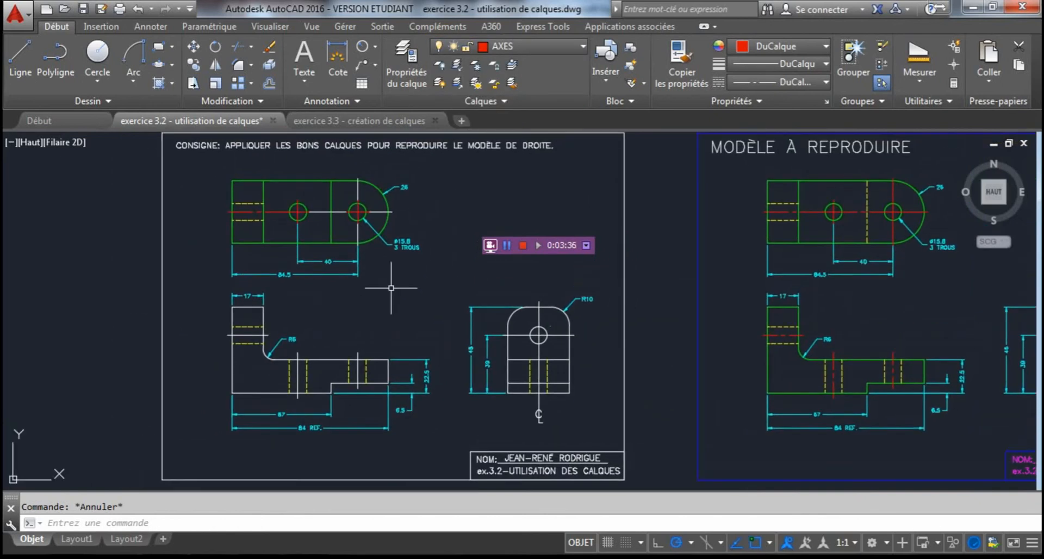
middle_drag(601, 364, 555, 372)
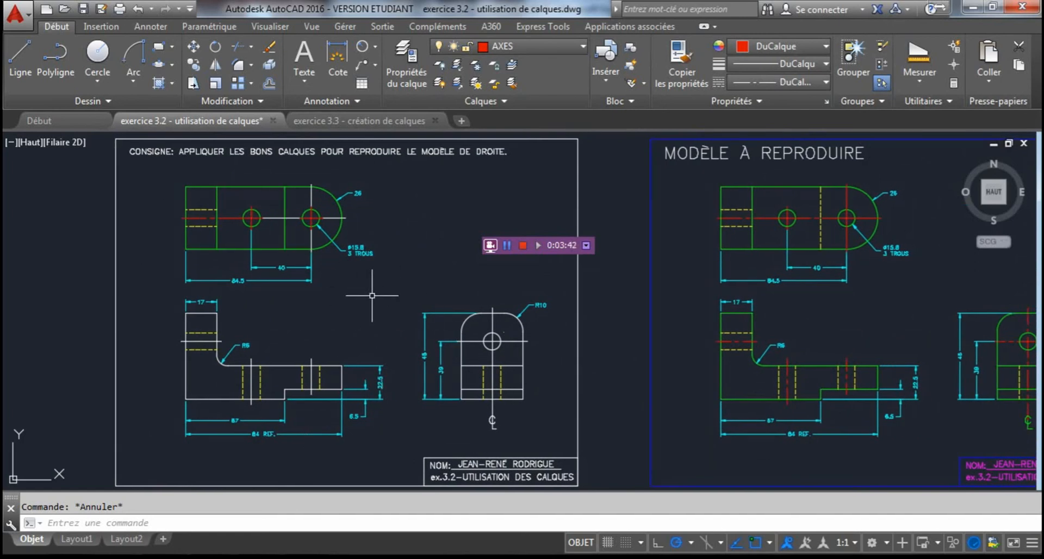
middle_drag(776, 315, 685, 312)
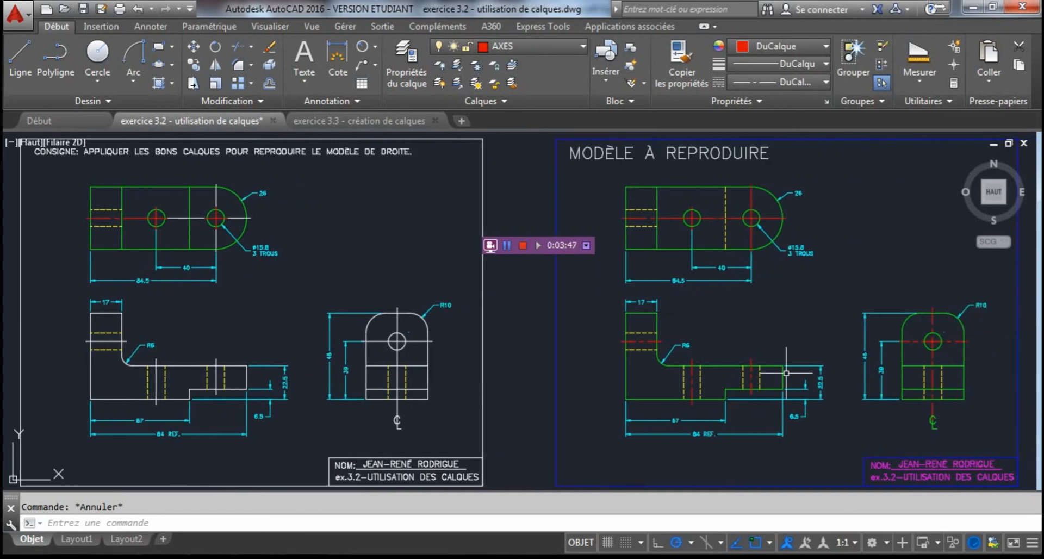
mouse_move(270, 286)
middle_down()
mouse_move(349, 291)
mouse_move(324, 287)
middle_up()
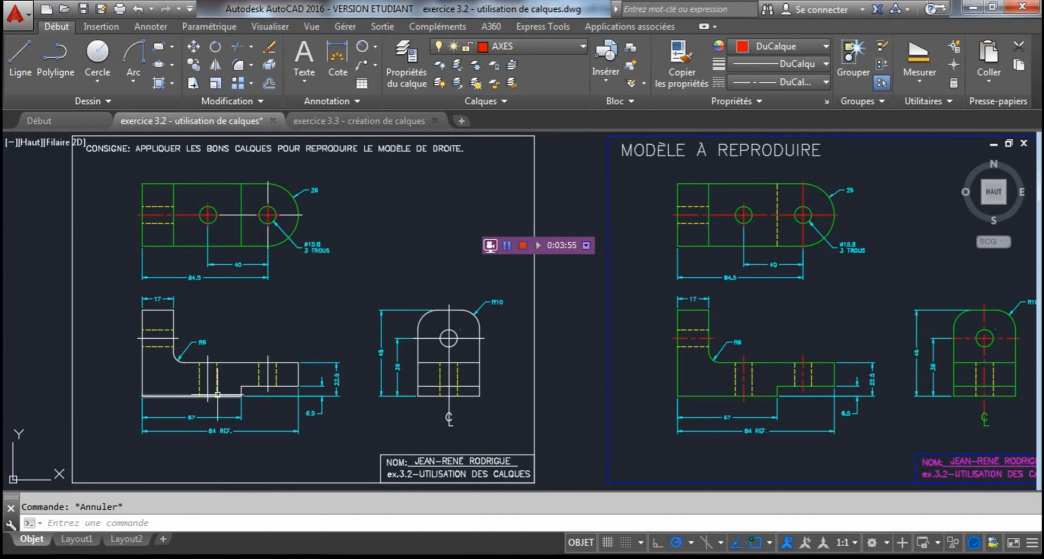
scroll(220, 369, up, 2)
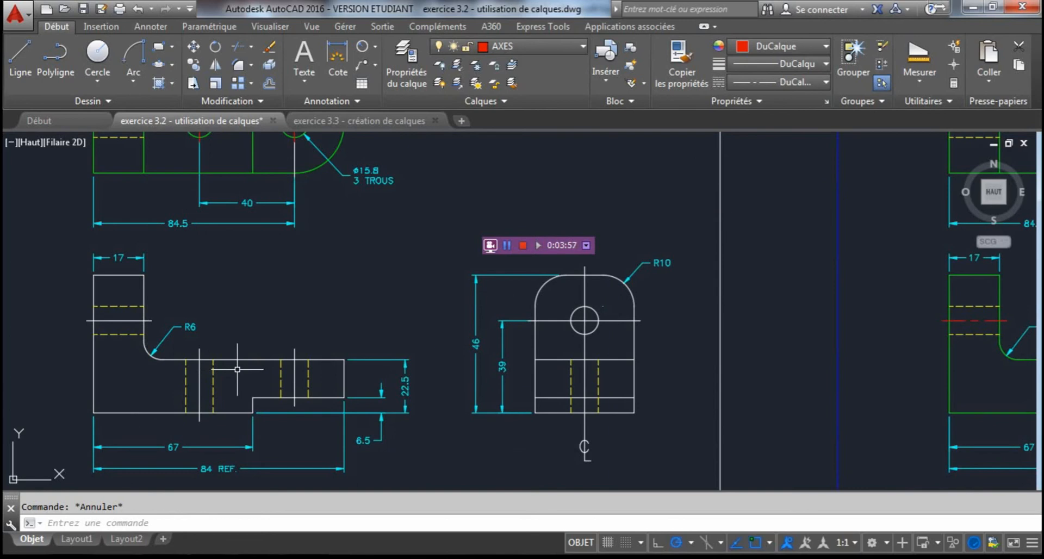
click(561, 46)
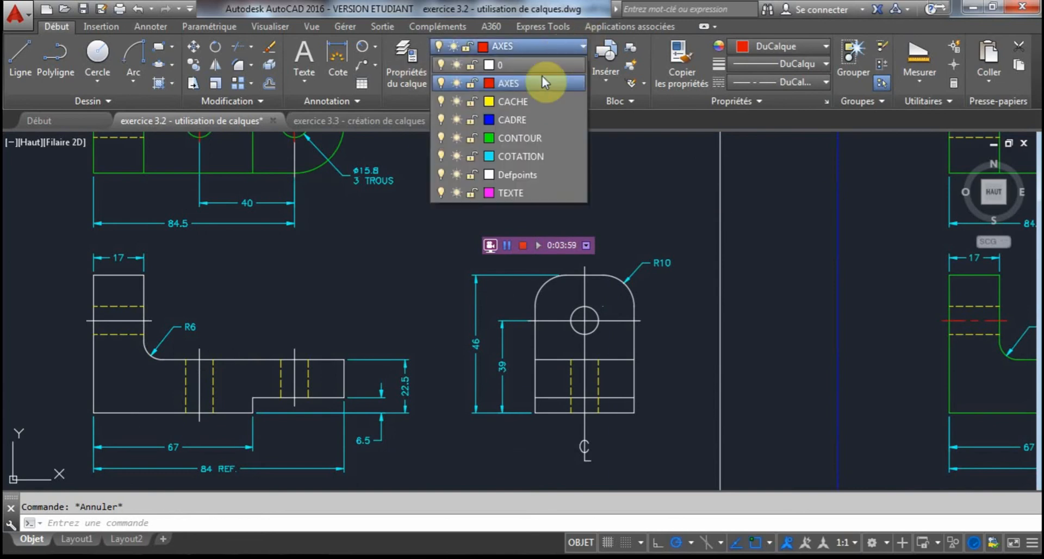
click(530, 101)
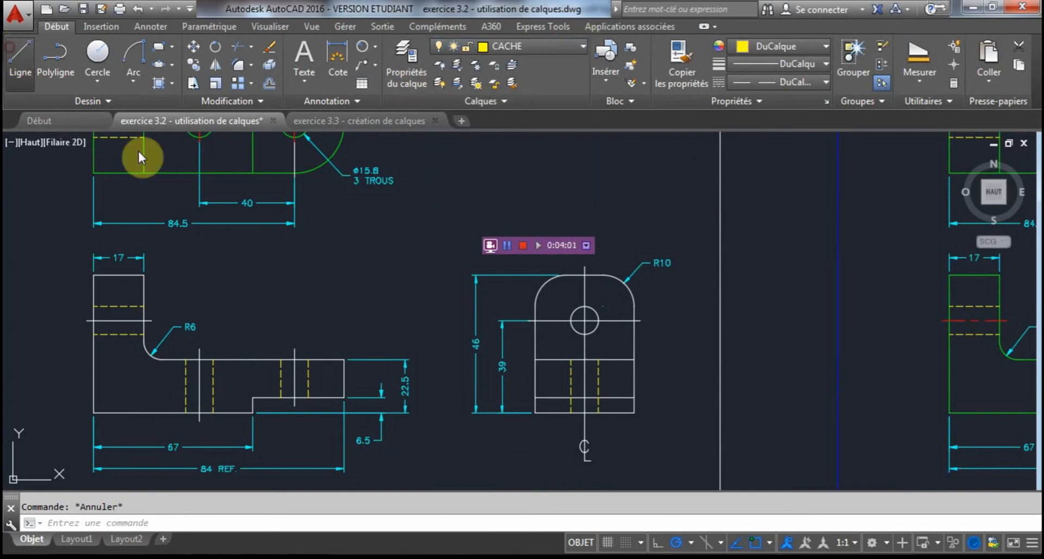
- Draw a trial vertical line between the upper and lower edges of the front view's base, just before the step, and erase it
click(20, 55)
scroll(223, 366, up, 2)
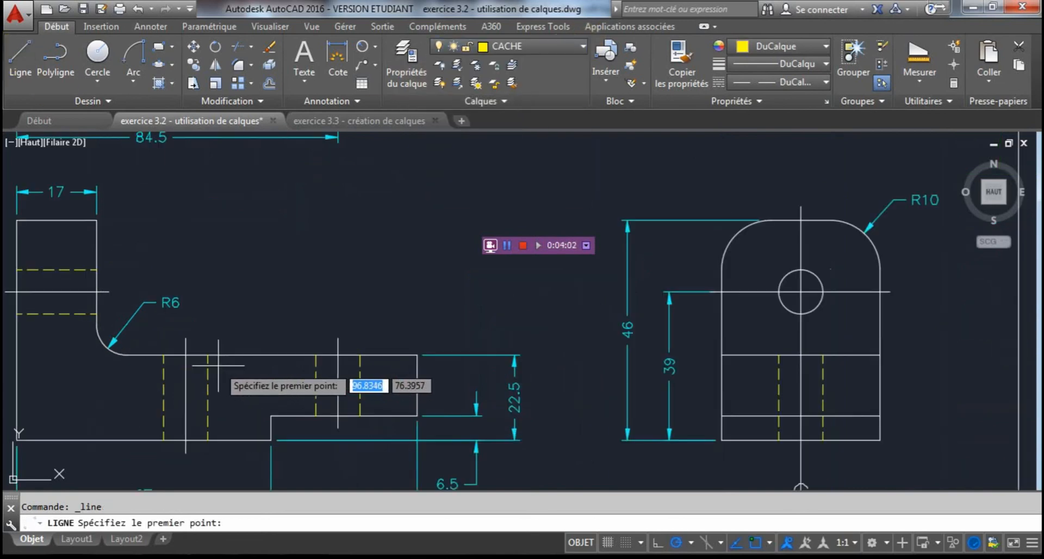
click(246, 355)
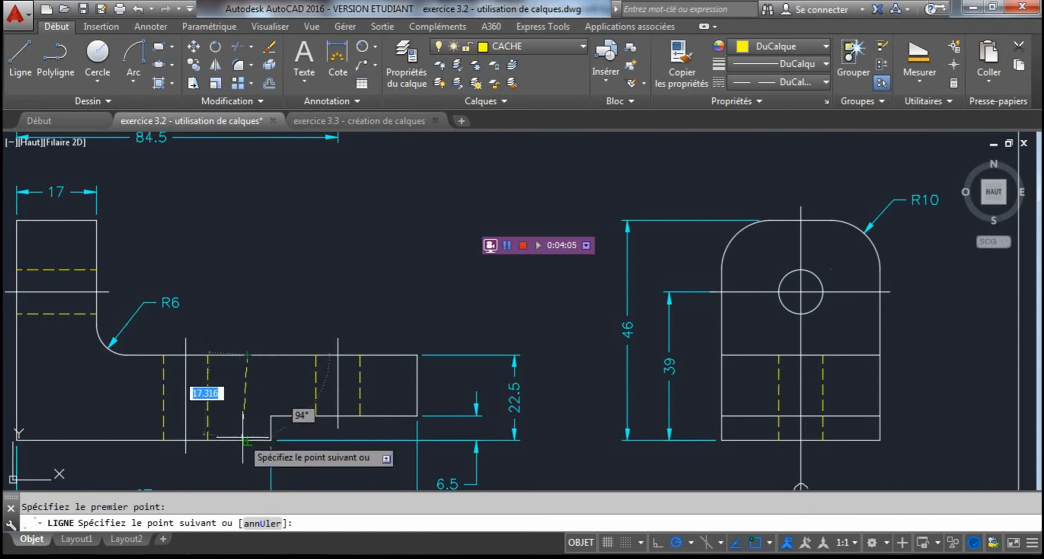
click(247, 440)
key(Escape)
click(247, 398)
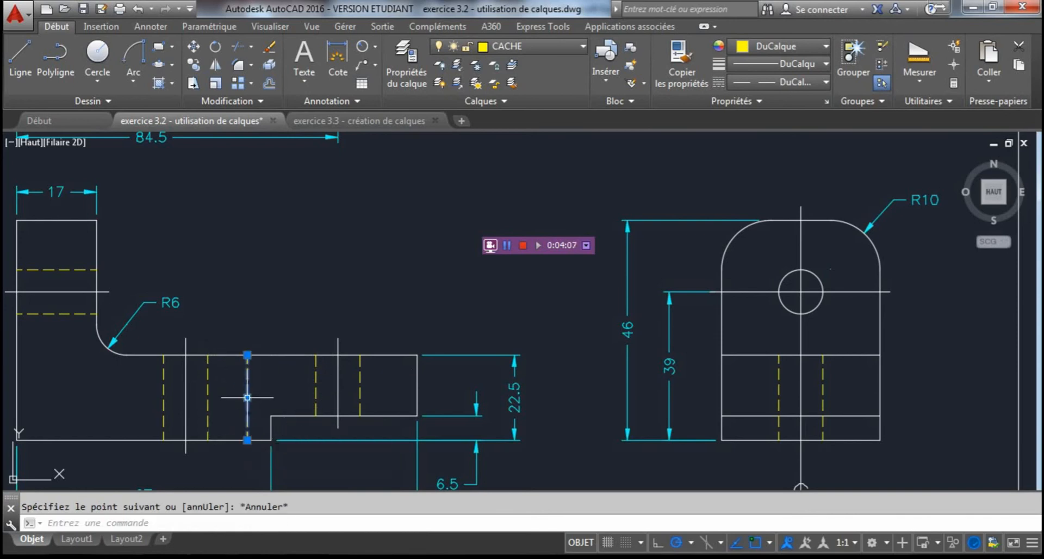
key(Delete)
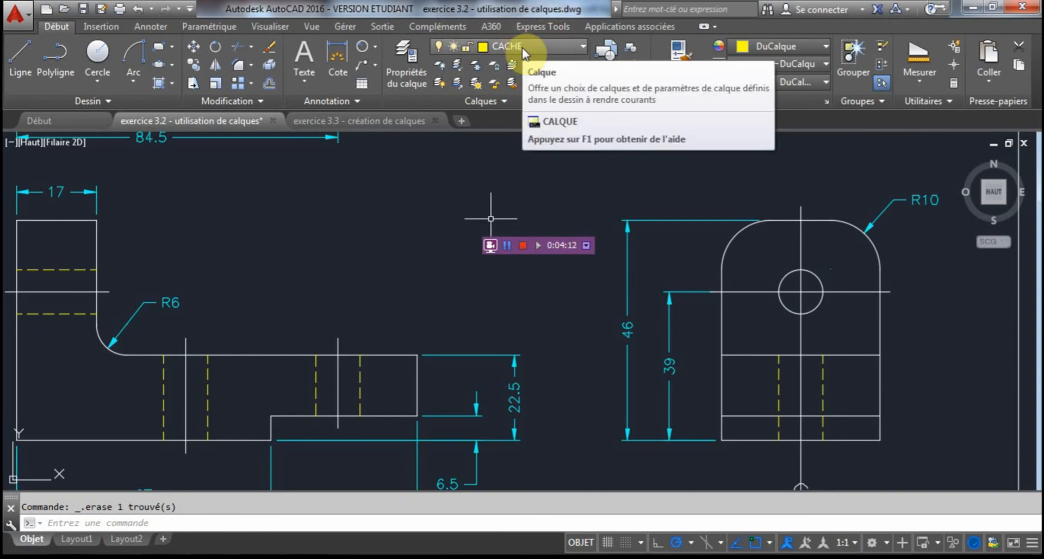
key(ctrl+z)
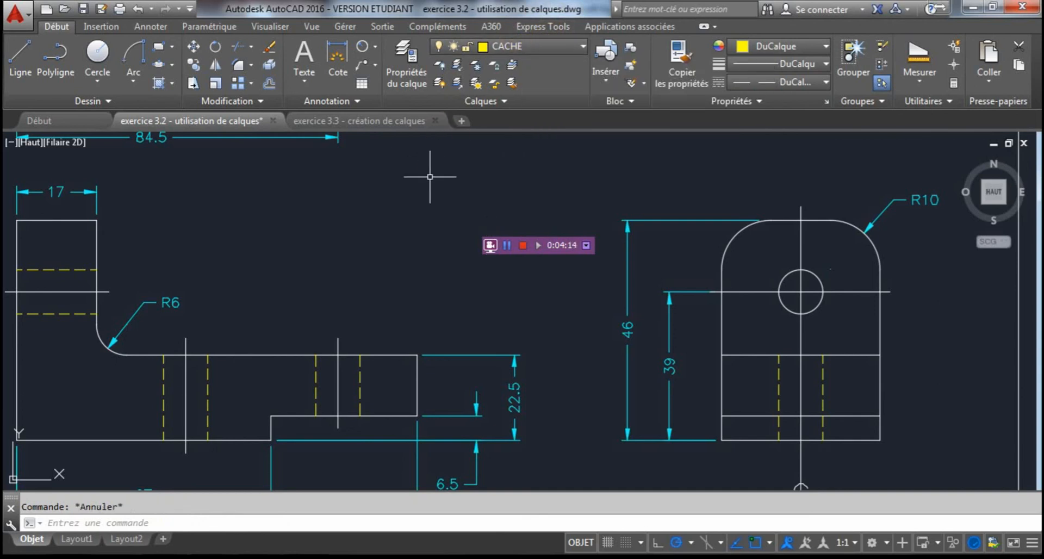
scroll(426, 175, down, 4)
middle_drag(426, 175, 423, 291)
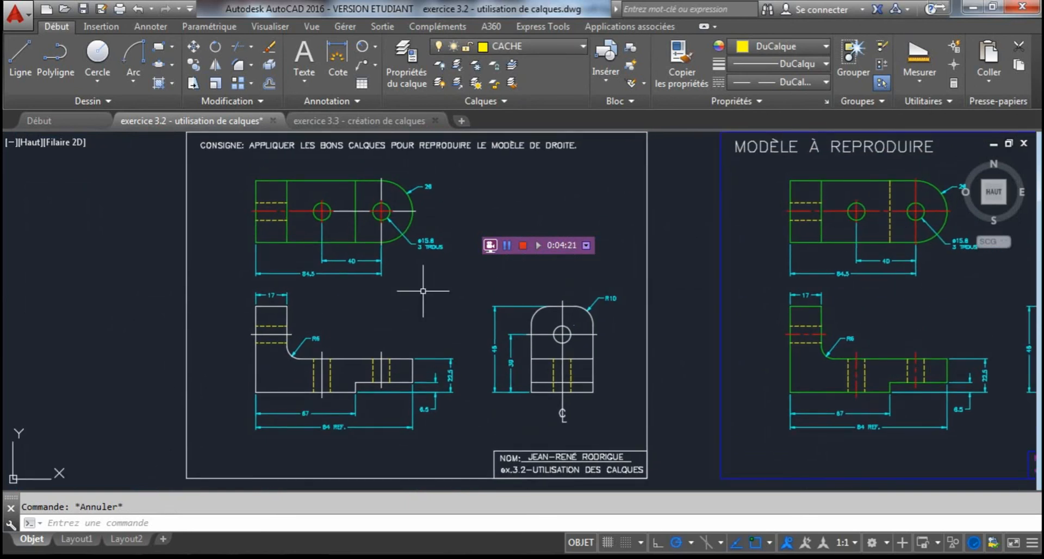
- Assign the title block's texts, the name line and the exercise title, to the TEXTE layer
click(618, 470)
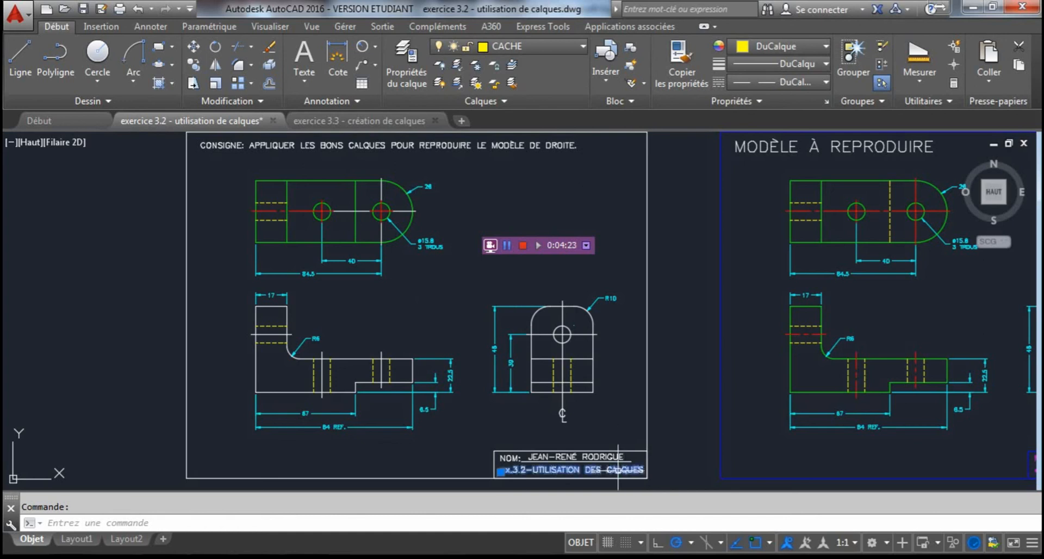
click(504, 457)
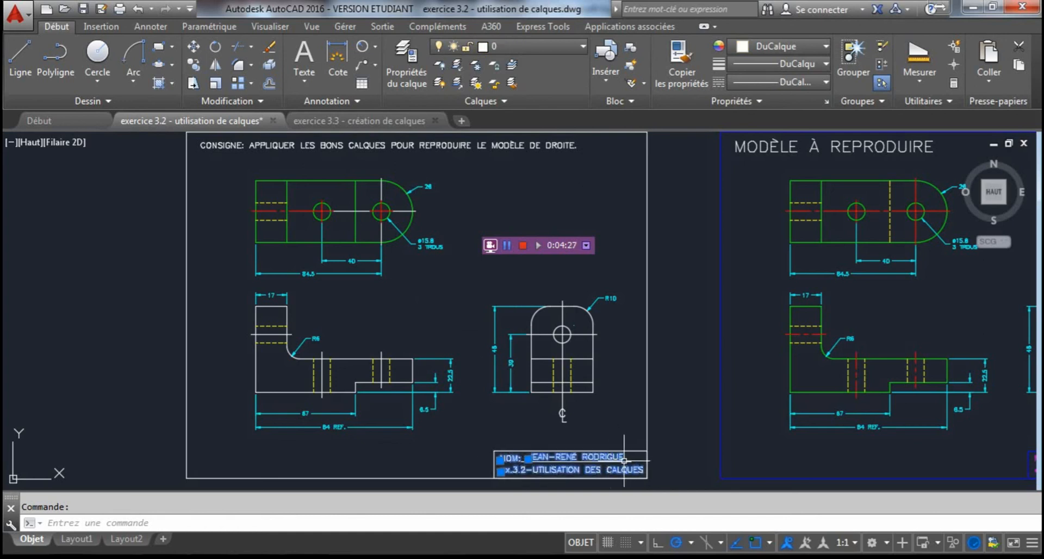
click(507, 49)
click(509, 193)
key(Escape)
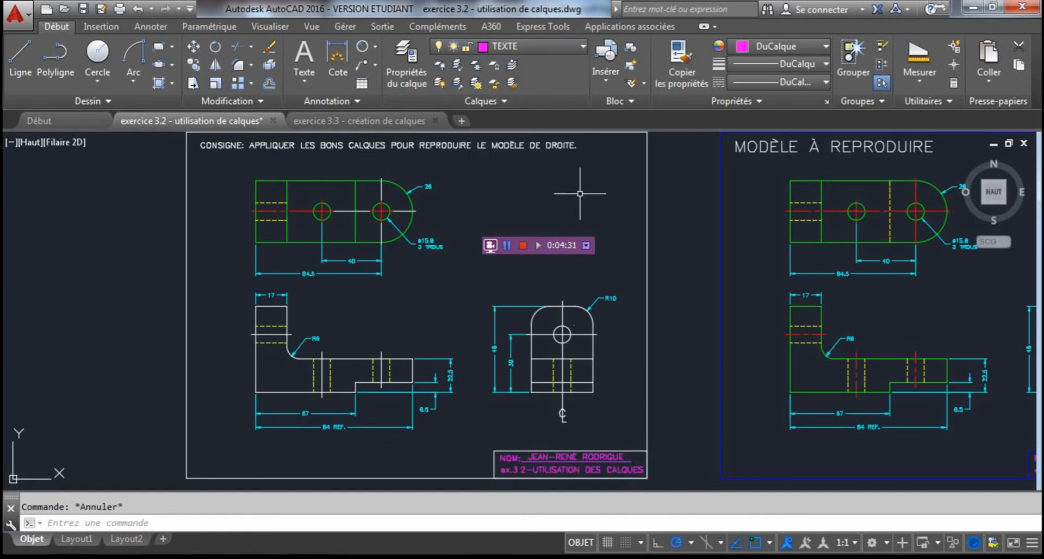
- Assign the title block's border and the outer frame around the white drawing to the CADRE layer
click(646, 451)
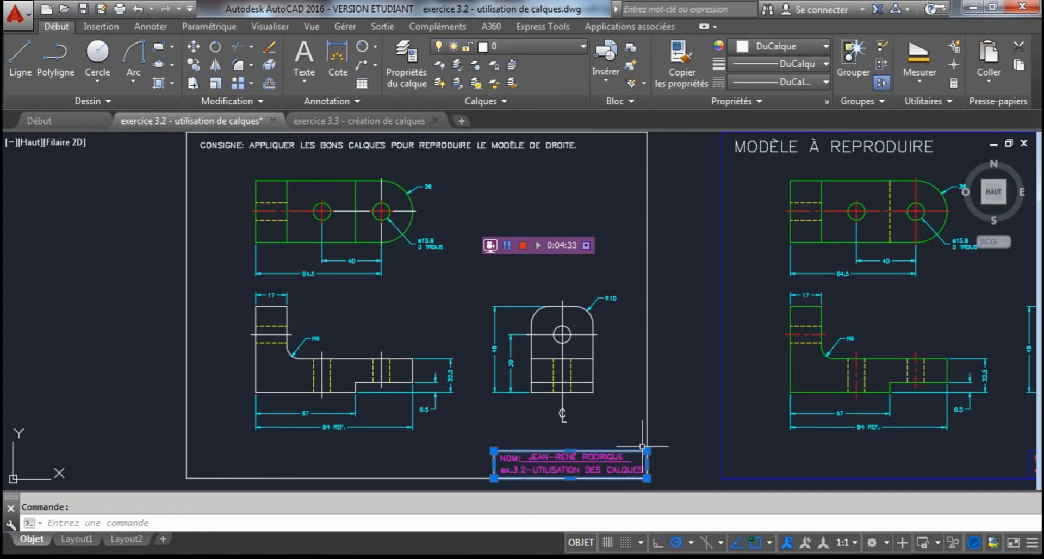
click(646, 437)
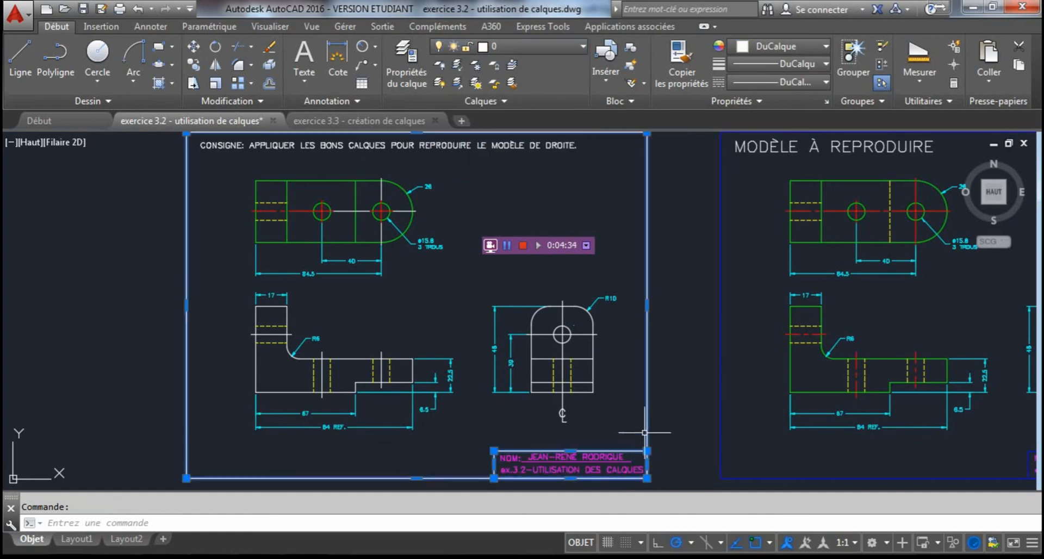
click(497, 47)
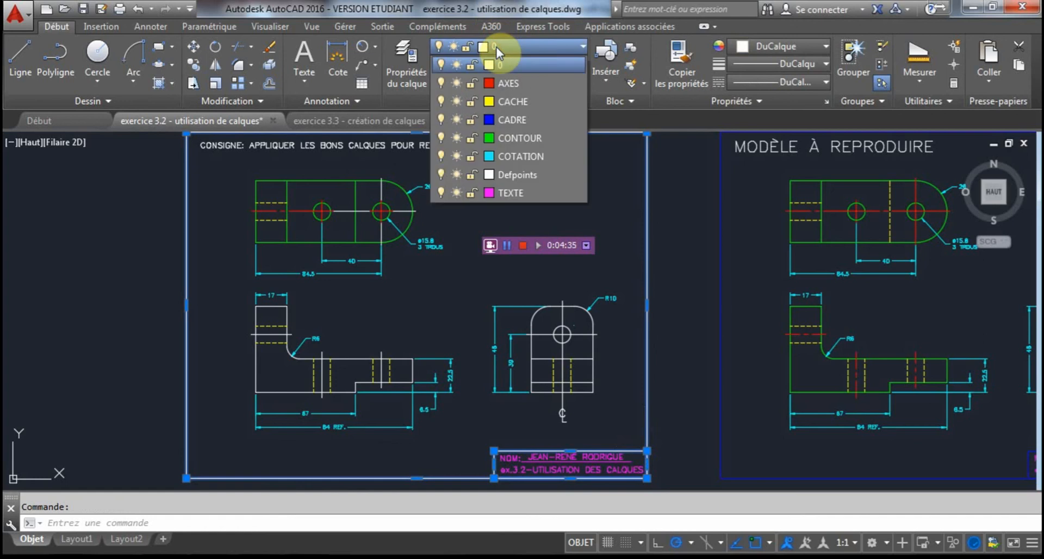
click(514, 121)
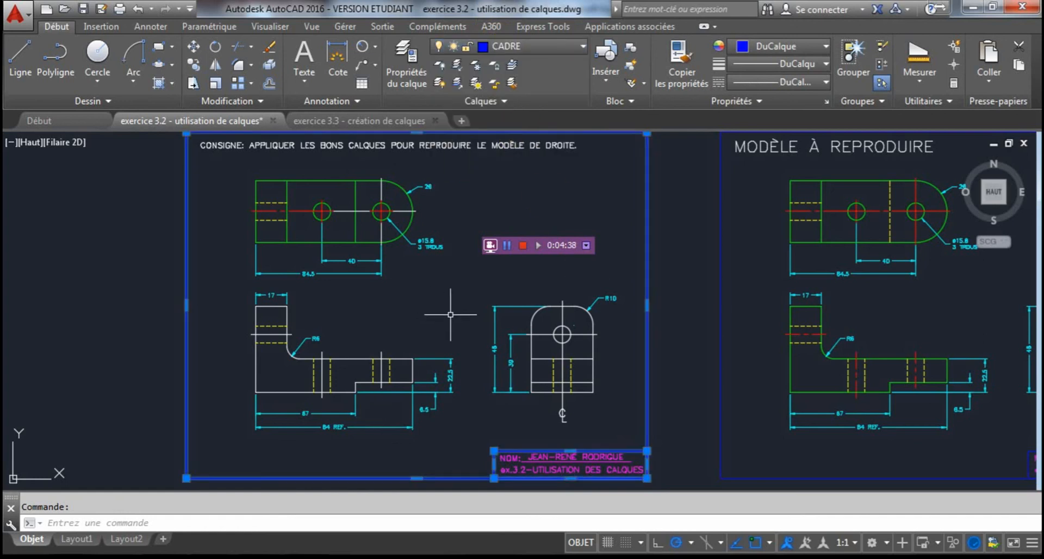